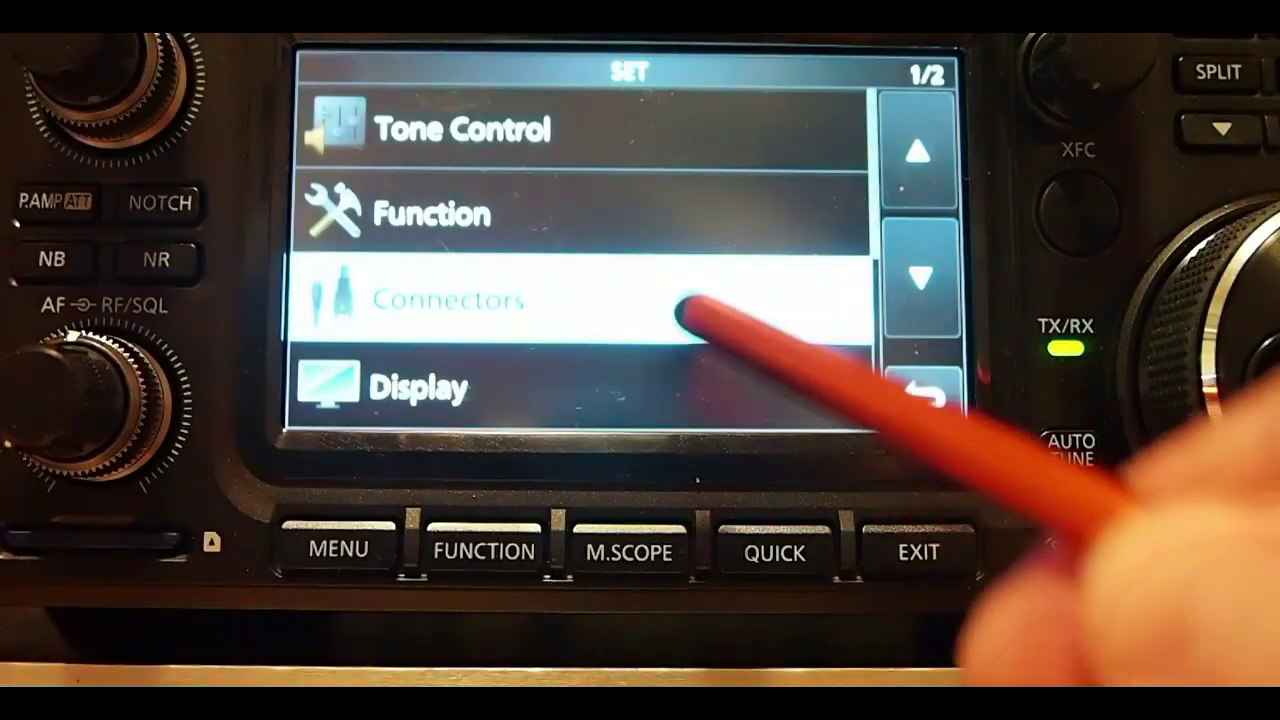
pyautogui.click(700, 298)
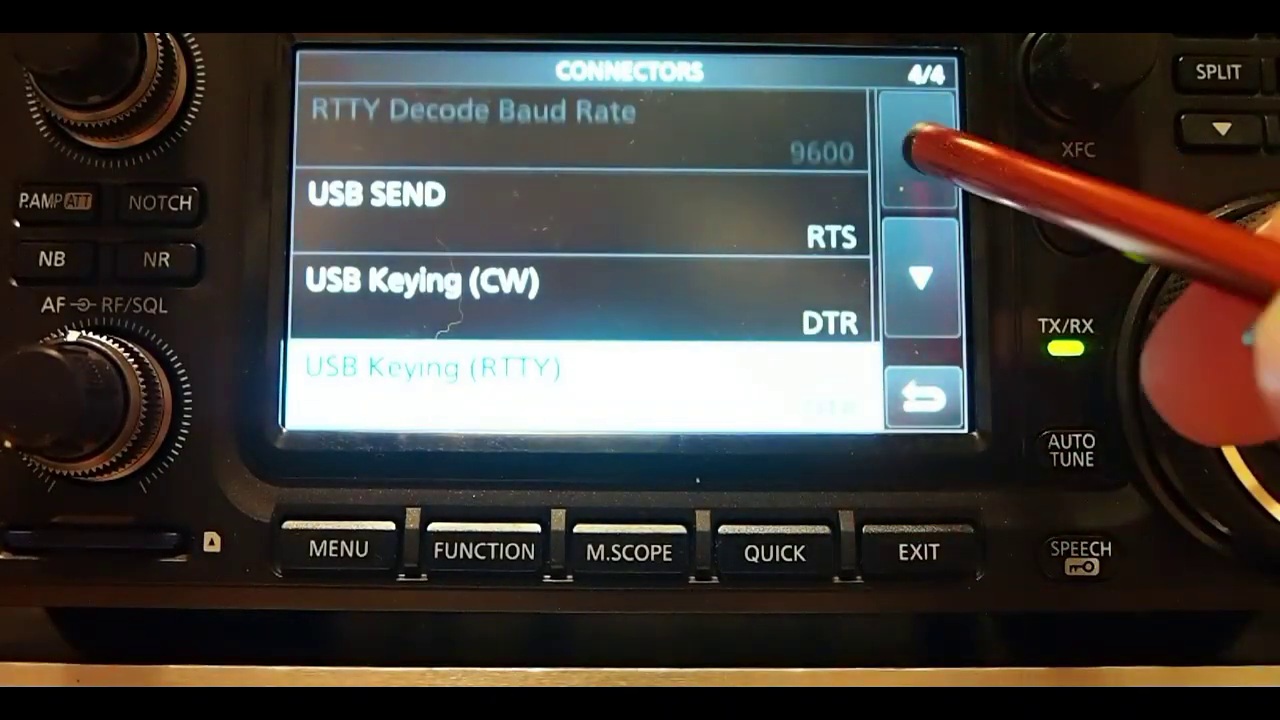
pyautogui.click(917, 150)
pyautogui.click(917, 150)
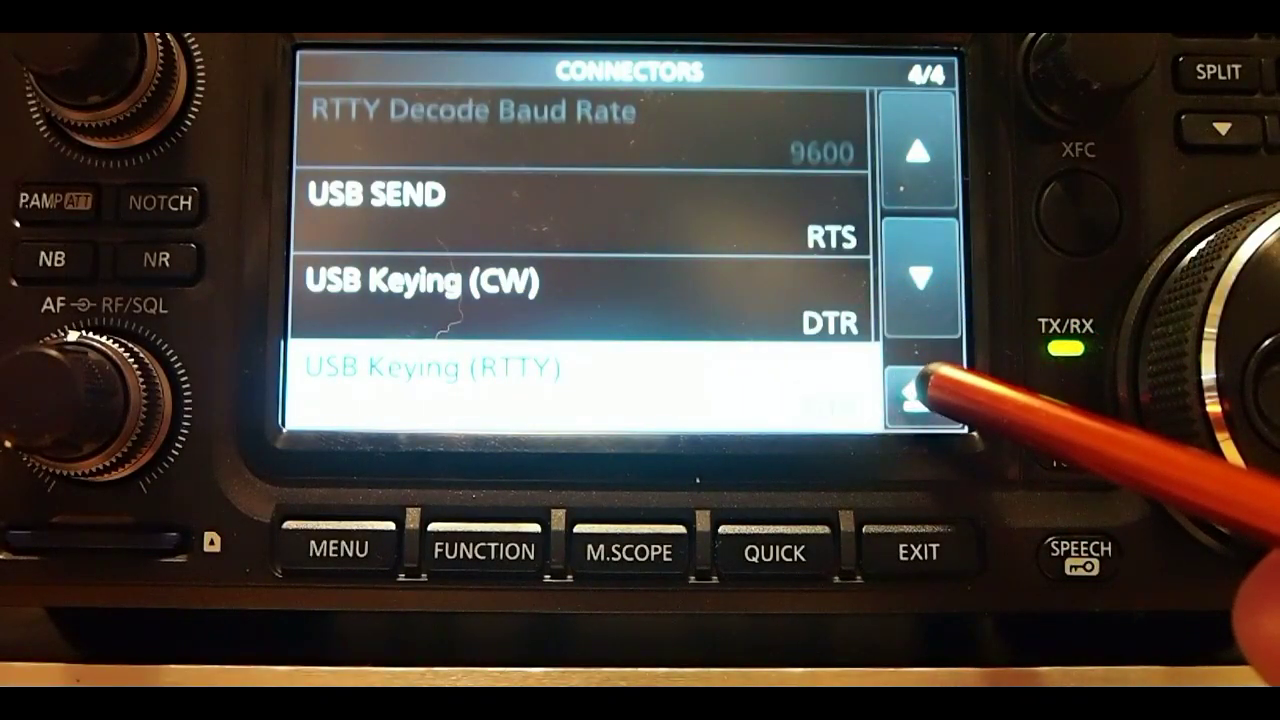
pyautogui.click(915, 397)
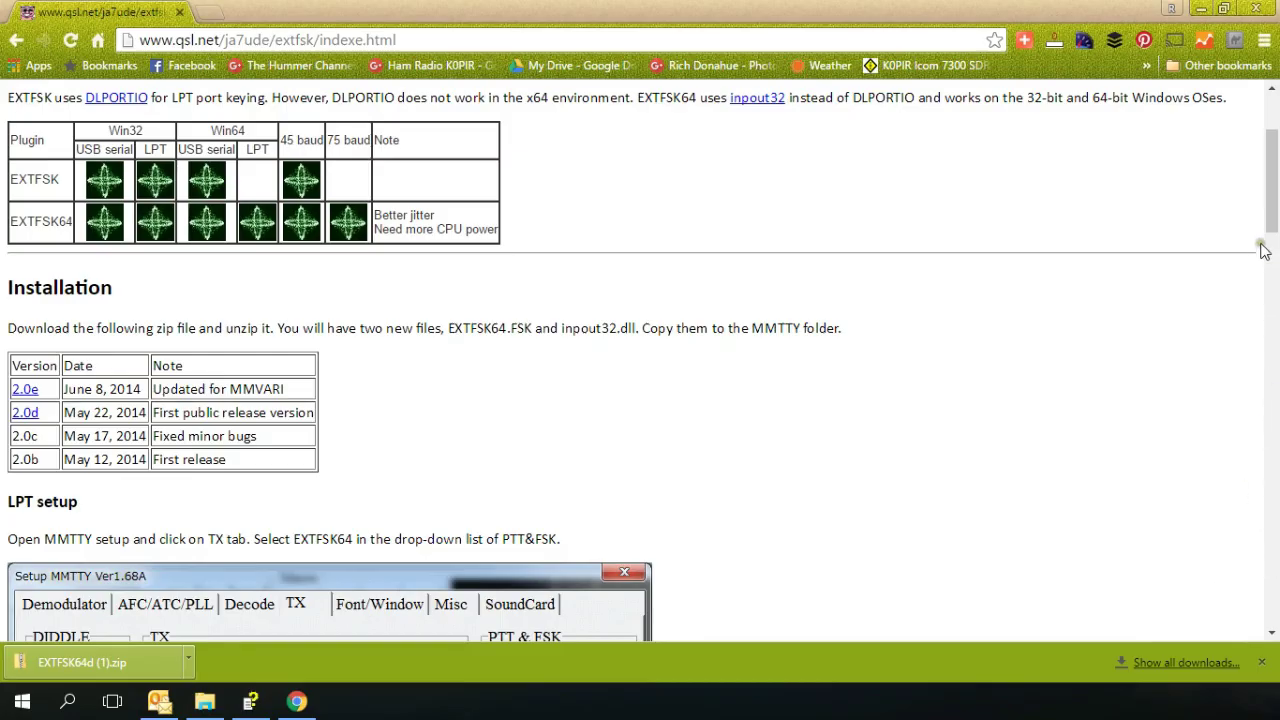
# Review the EXTFSK64 page from the plugin comparison down to the version table in the Installation section
pyautogui.moveTo(1258, 236); pyautogui.dragTo(1272, 188)
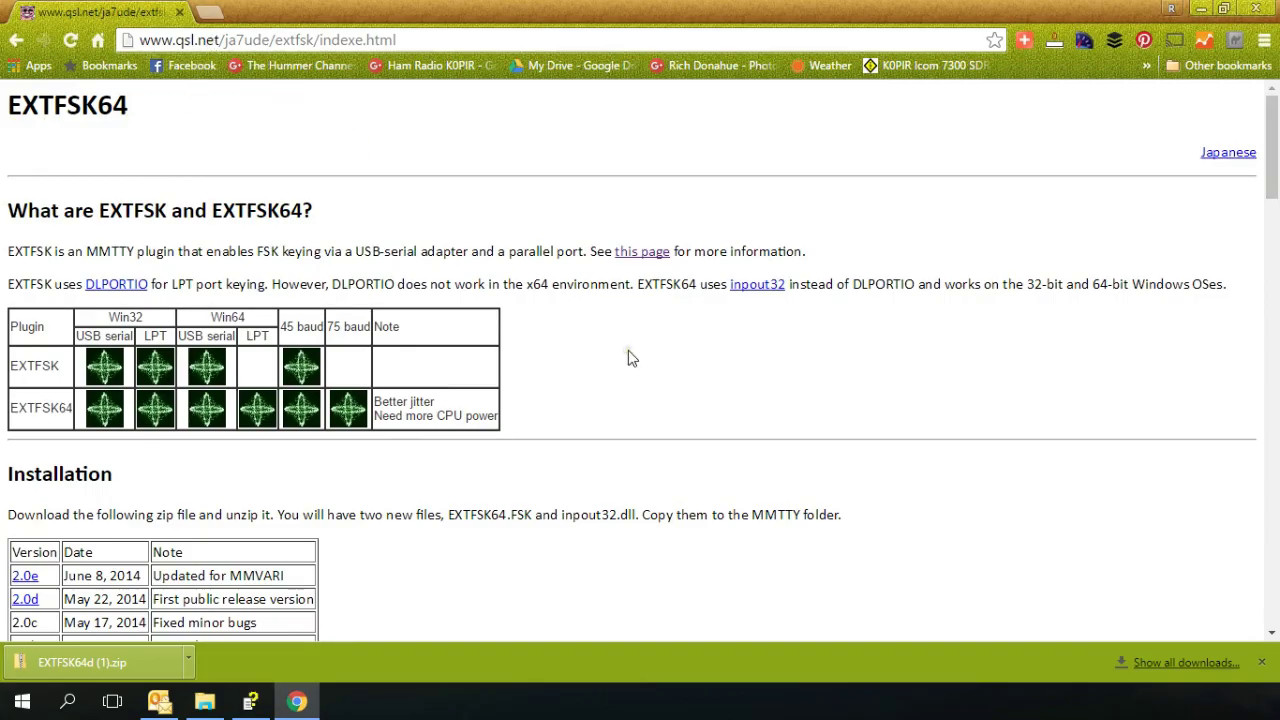
pyautogui.scroll(-1, 631, 358)
pyautogui.scroll(-1, 631, 358)
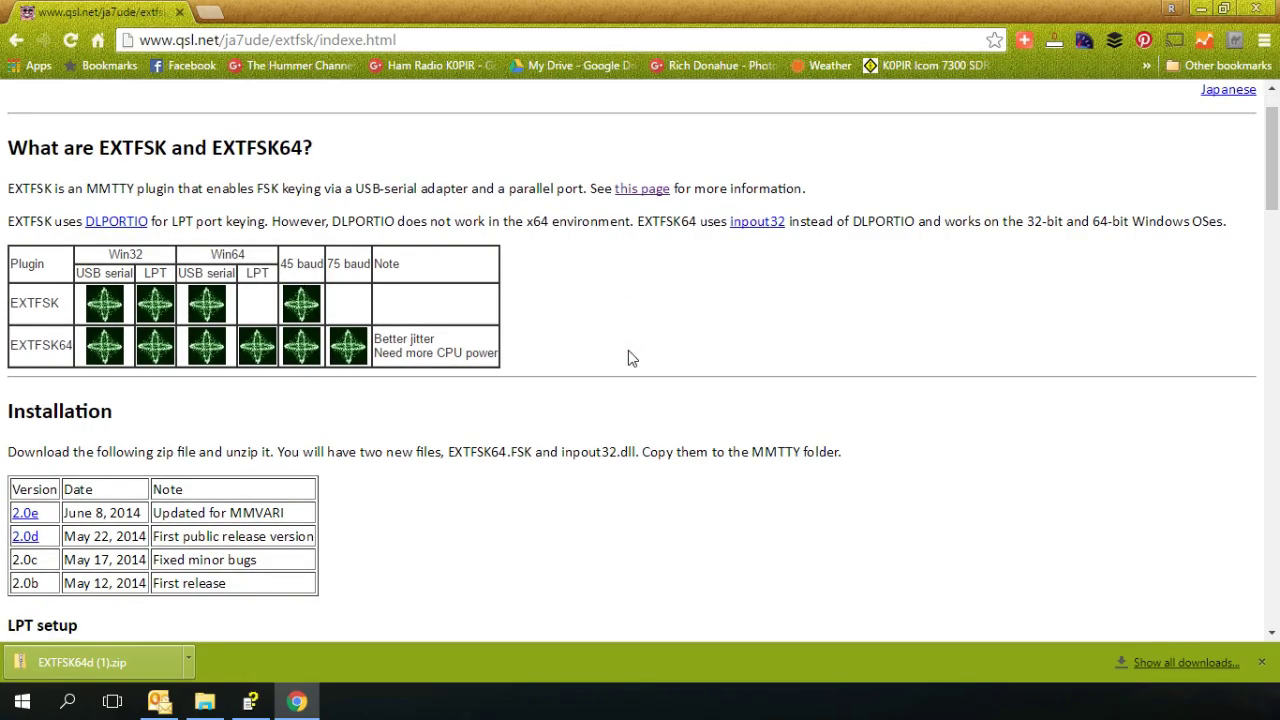
pyautogui.scroll(-3, 631, 358)
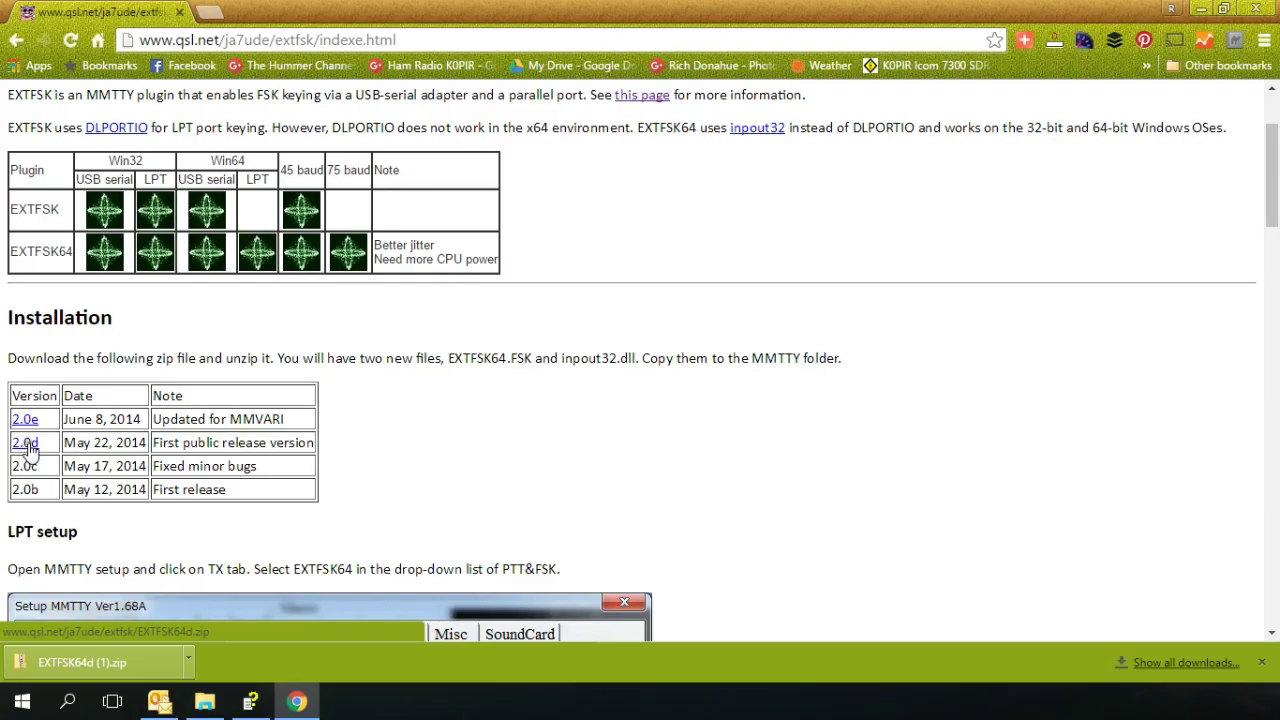
pyautogui.click(26, 446)
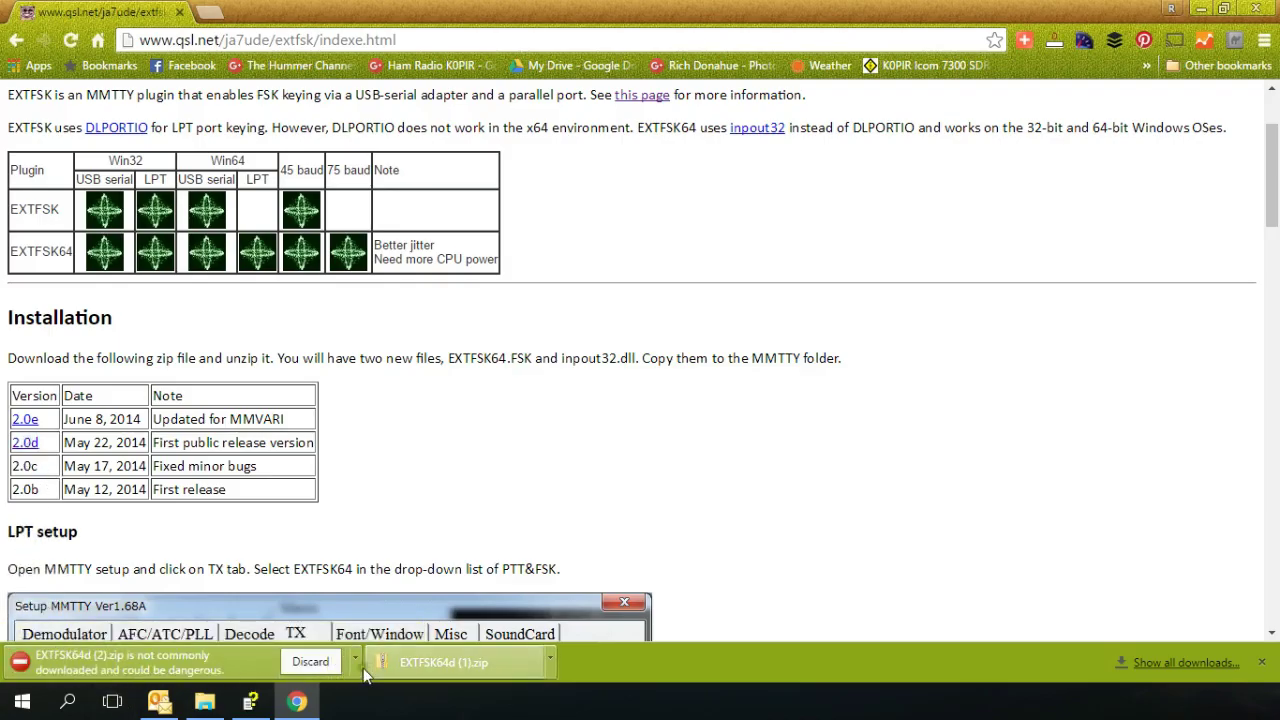
pyautogui.click(326, 662)
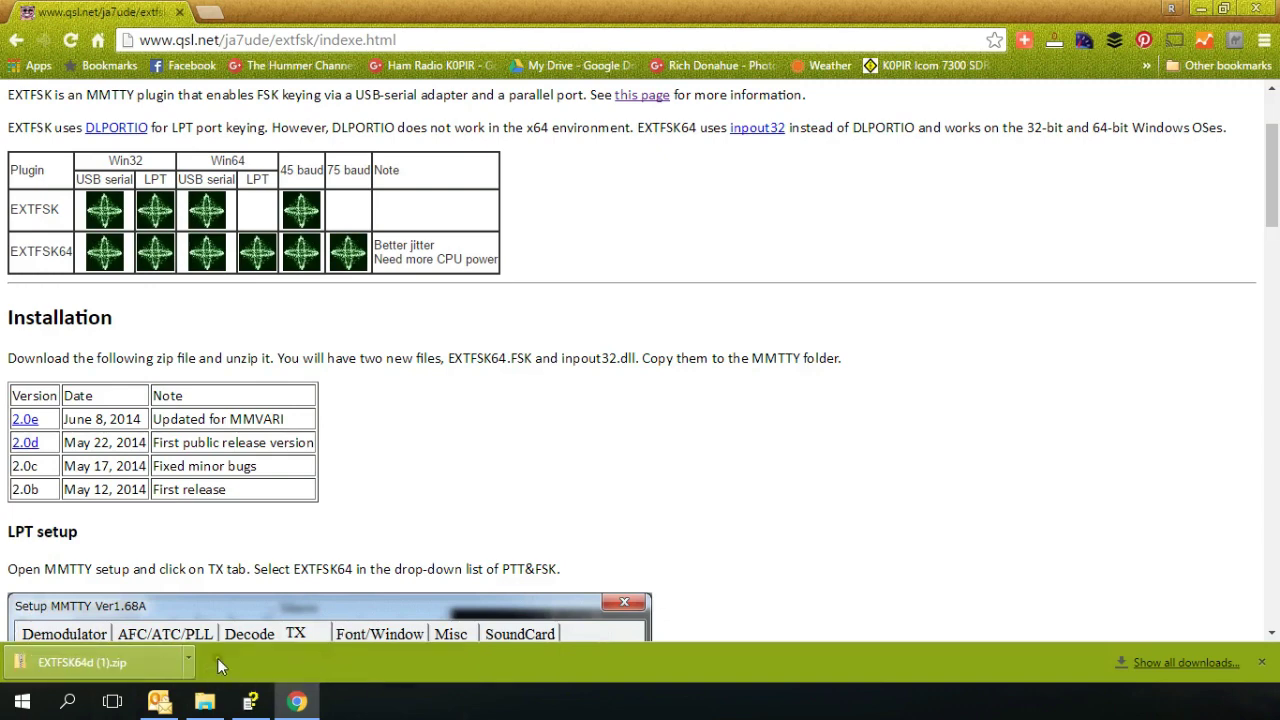
pyautogui.click(187, 662)
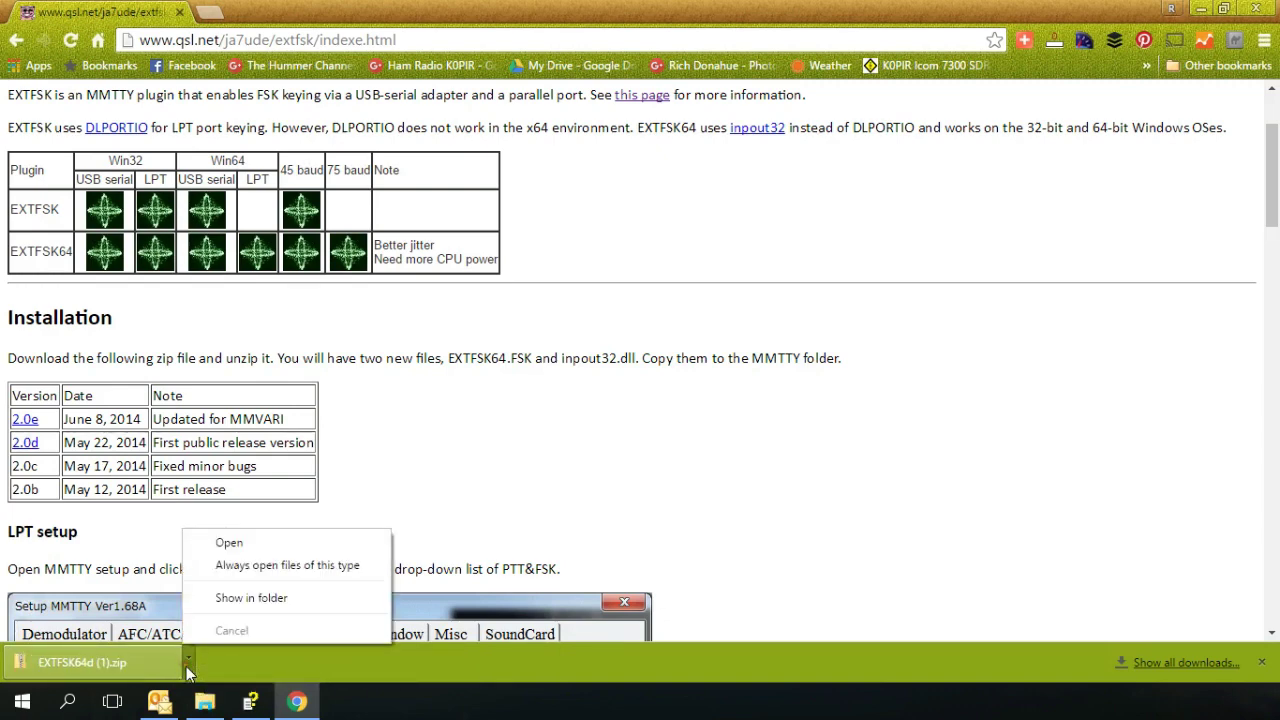
pyautogui.click(240, 542)
# Download version 2.0d of the EXTFSK64 plugin and keep the flagged zip file
pyautogui.click(25, 443)
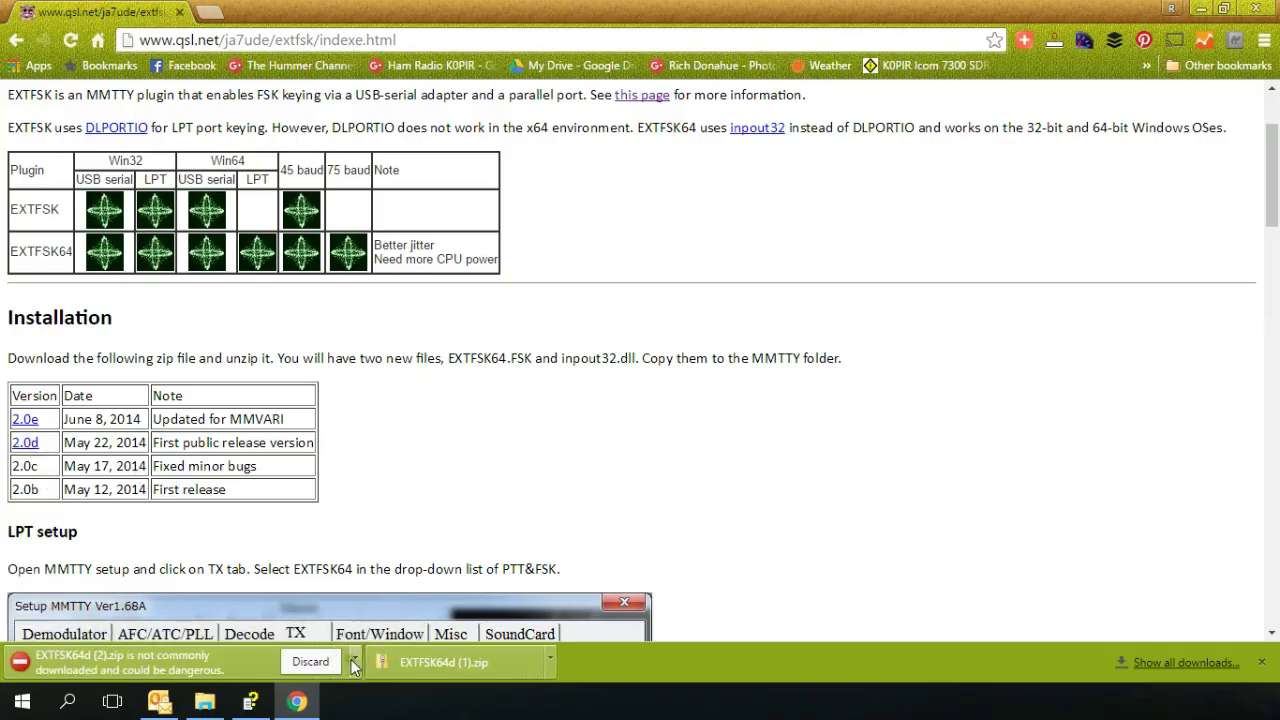
pyautogui.click(354, 661)
pyautogui.click(382, 597)
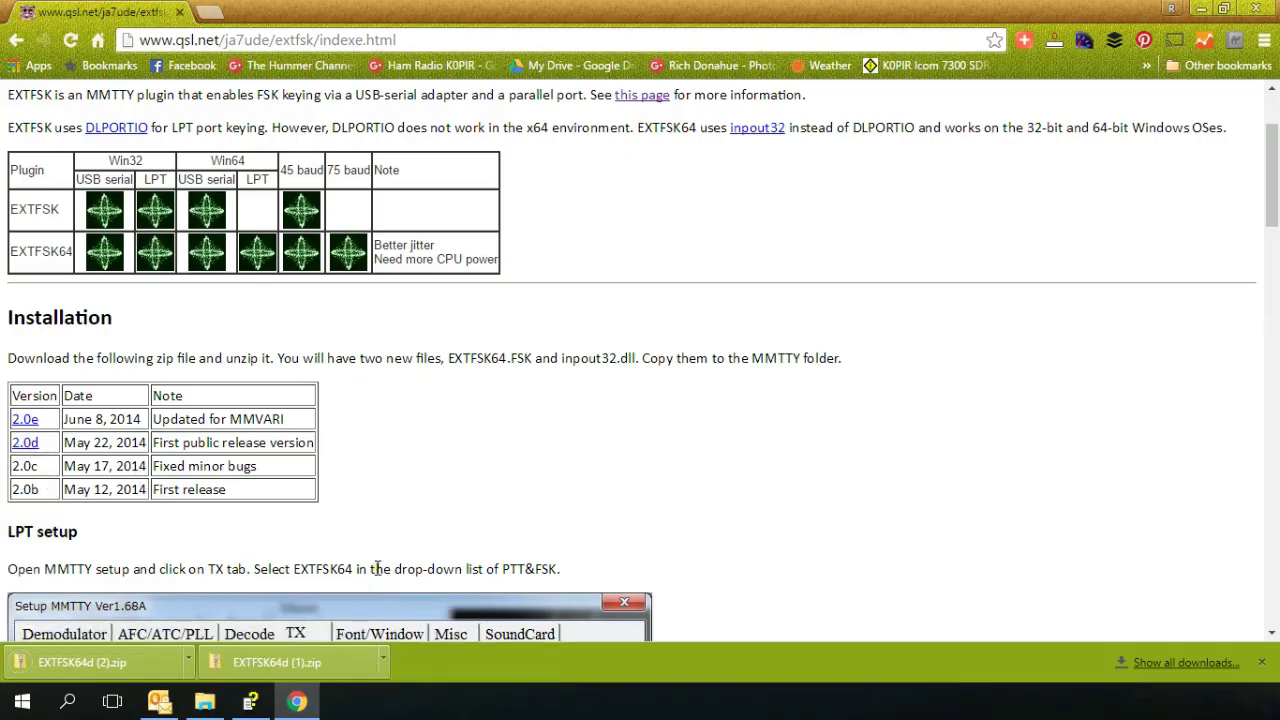
# Show EXTFSK64d (2).zip in its download folder and extract it into the proposed EXTFSK64d (2) subfolder
pyautogui.click(188, 662)
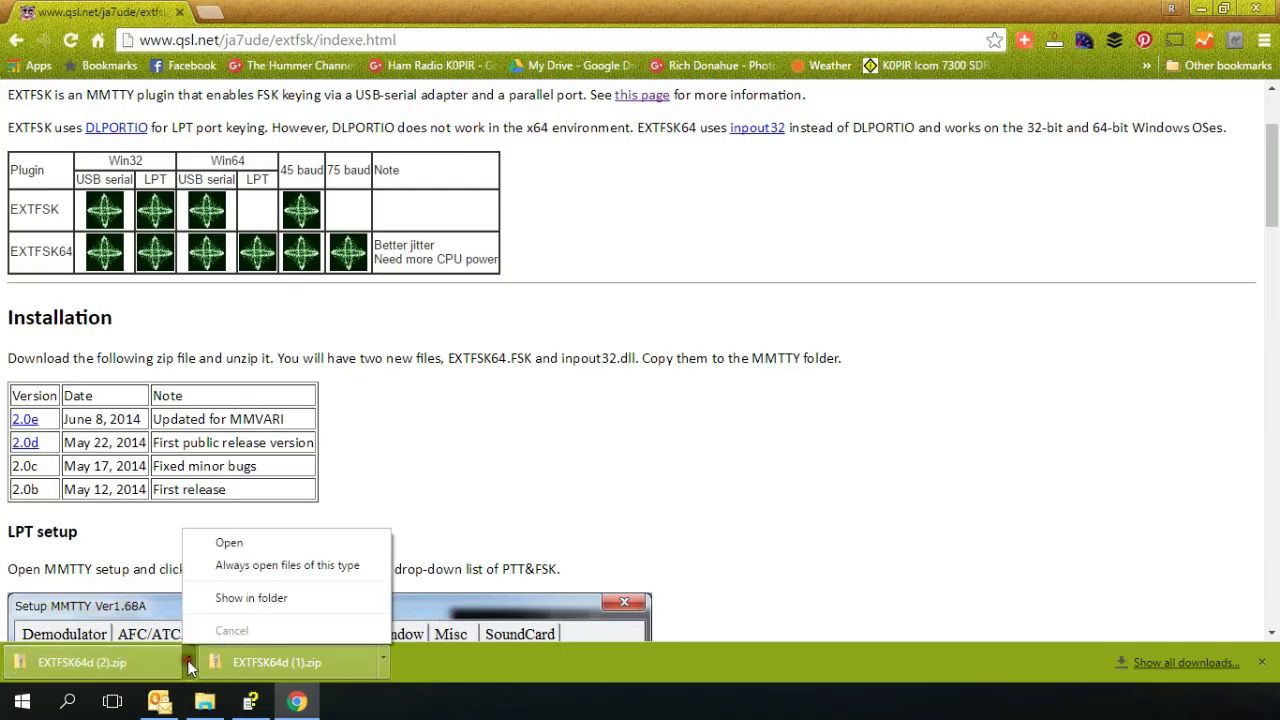
pyautogui.click(254, 597)
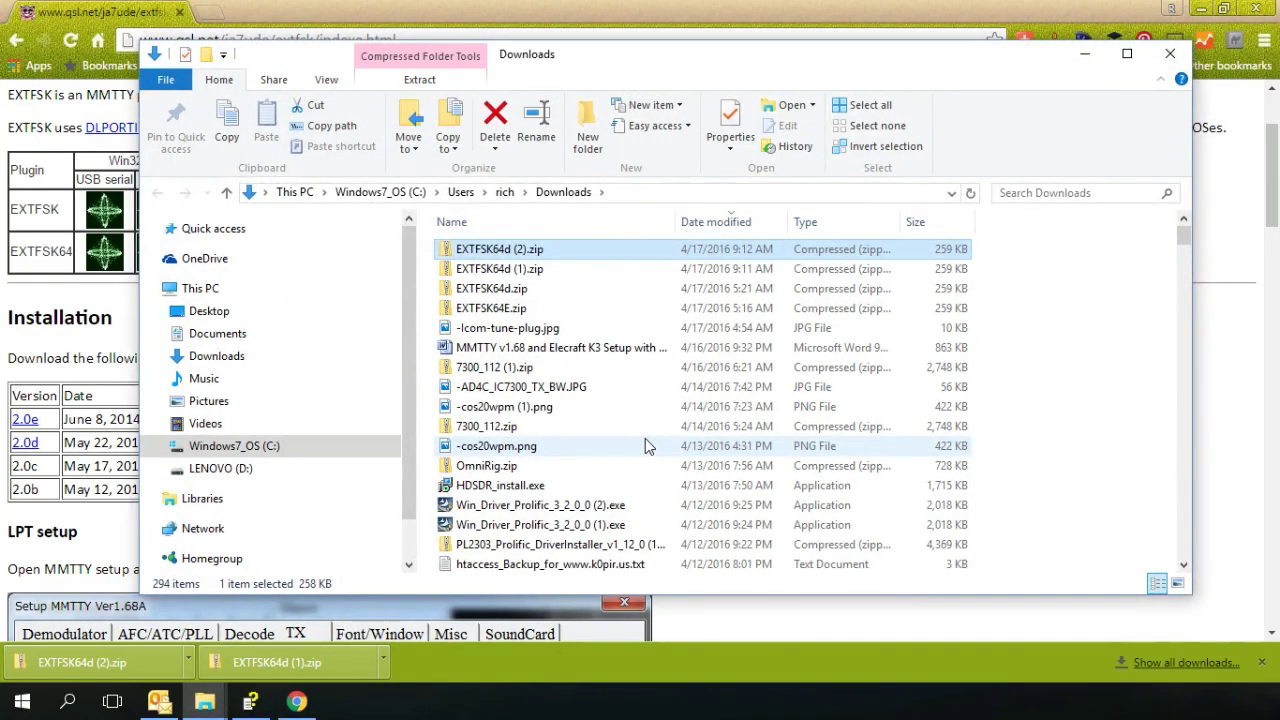
pyautogui.rightClick(519, 252)
pyautogui.click(533, 313)
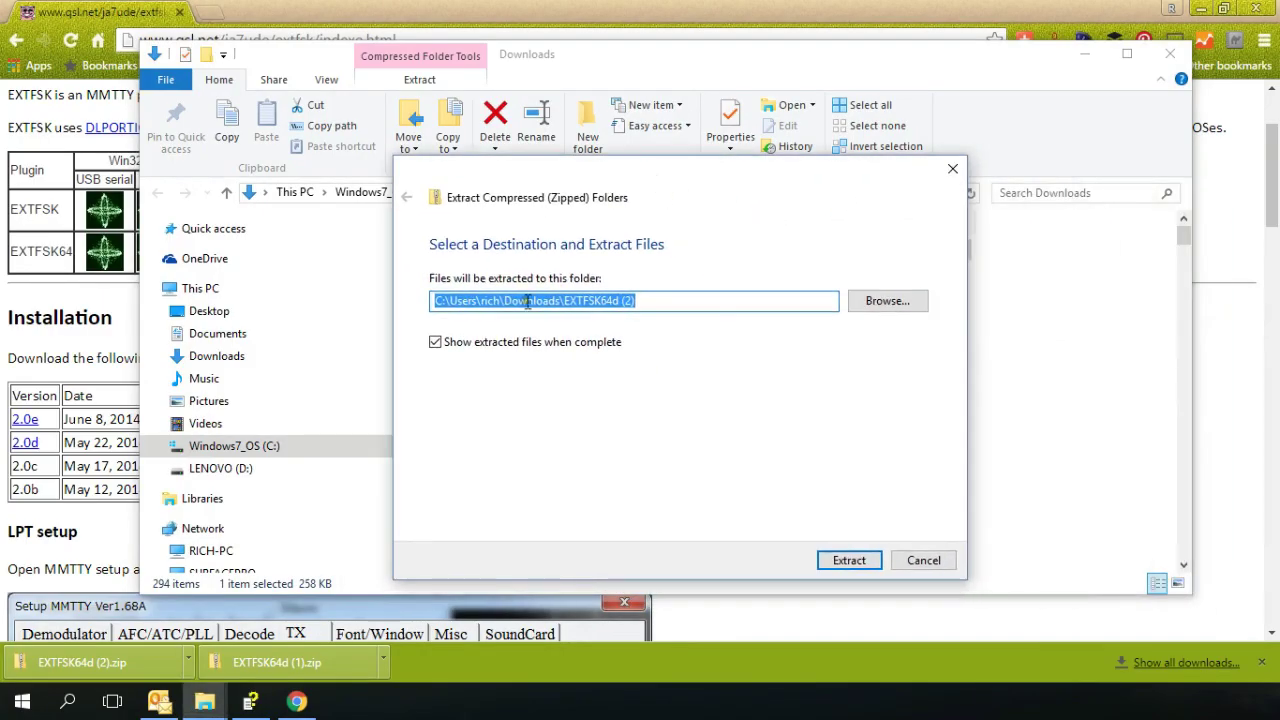
pyautogui.click(435, 342)
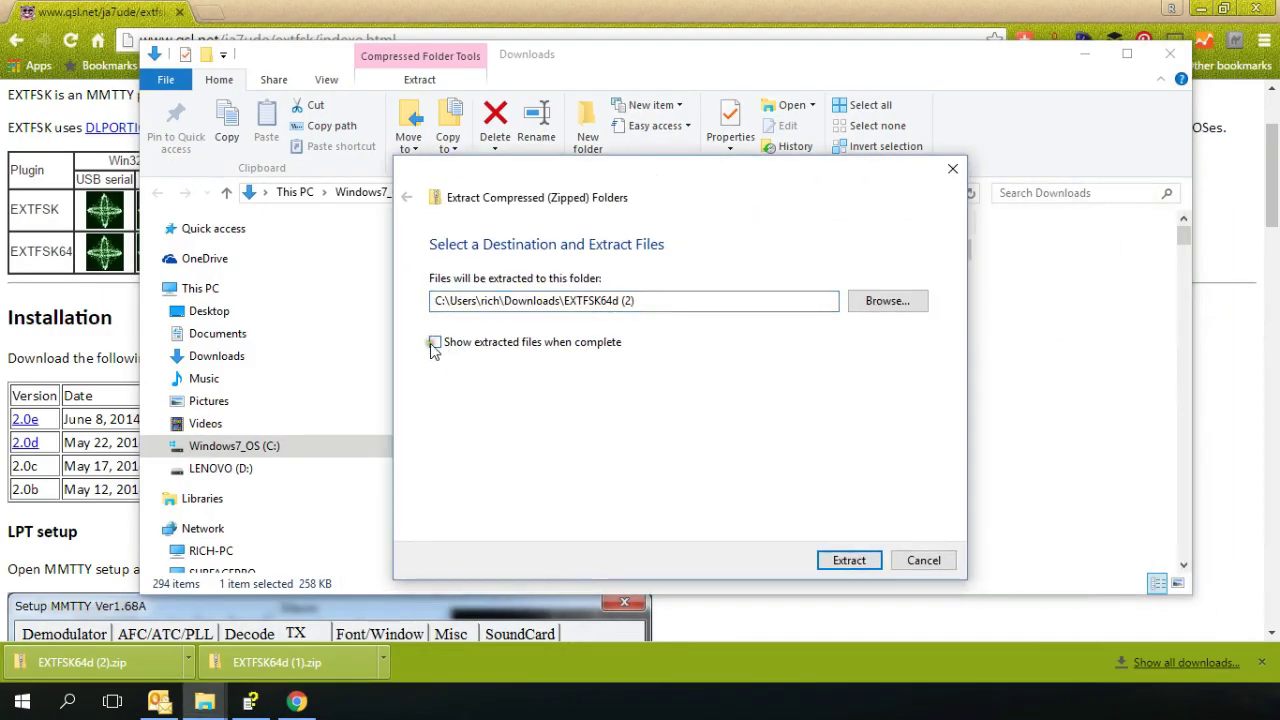
pyautogui.click(830, 560)
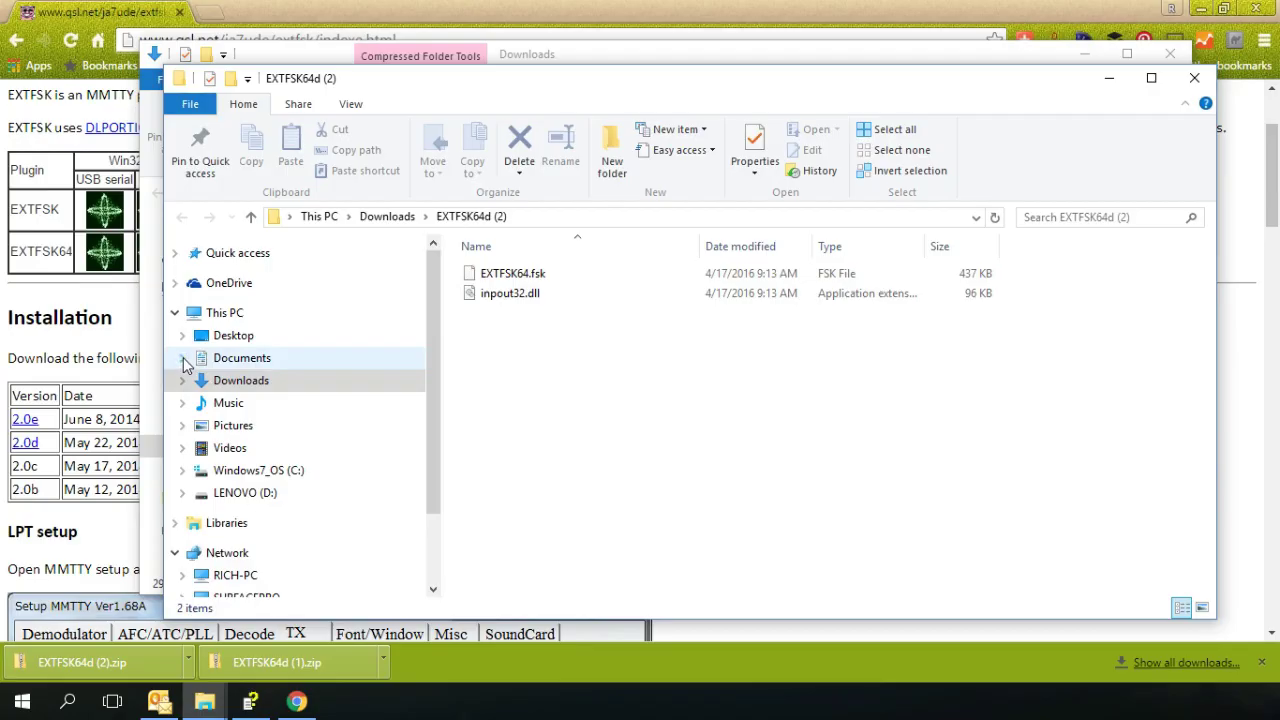
# Locate the MMTTY folder inside Ham on the C: drive, then close both file windows
pyautogui.click(183, 474)
pyautogui.click(189, 450)
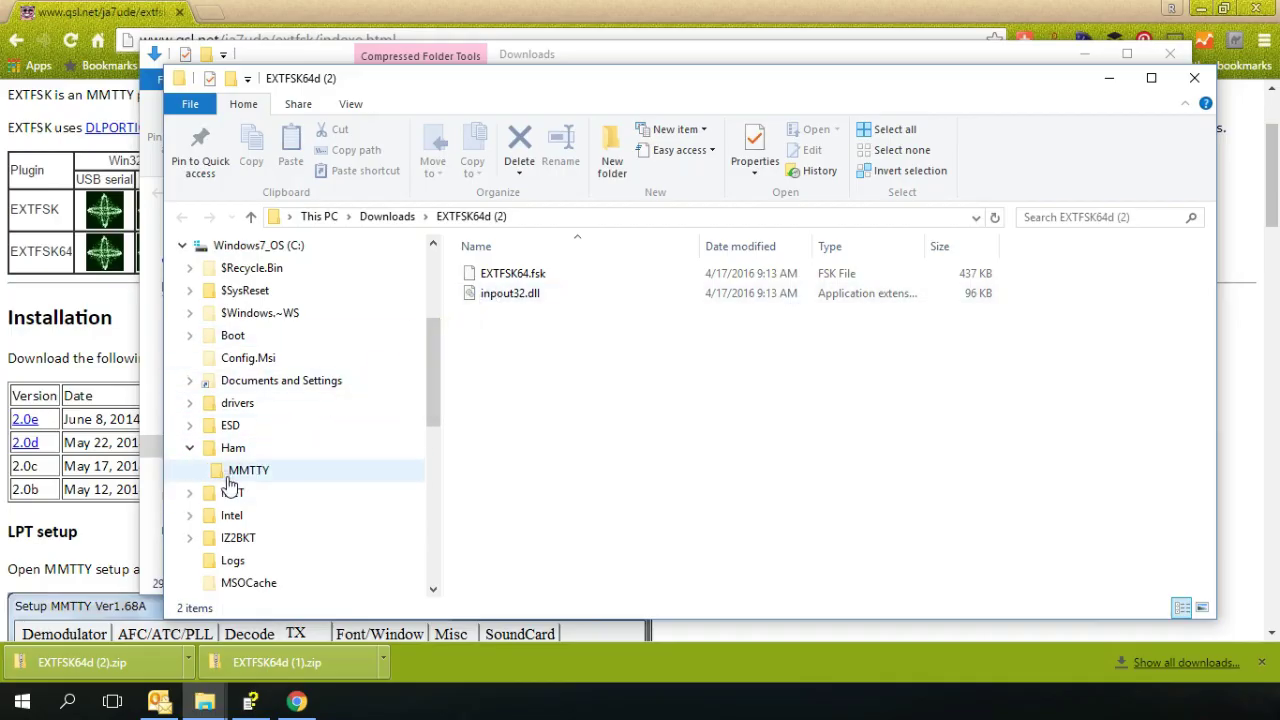
pyautogui.click(1195, 79)
pyautogui.click(1171, 54)
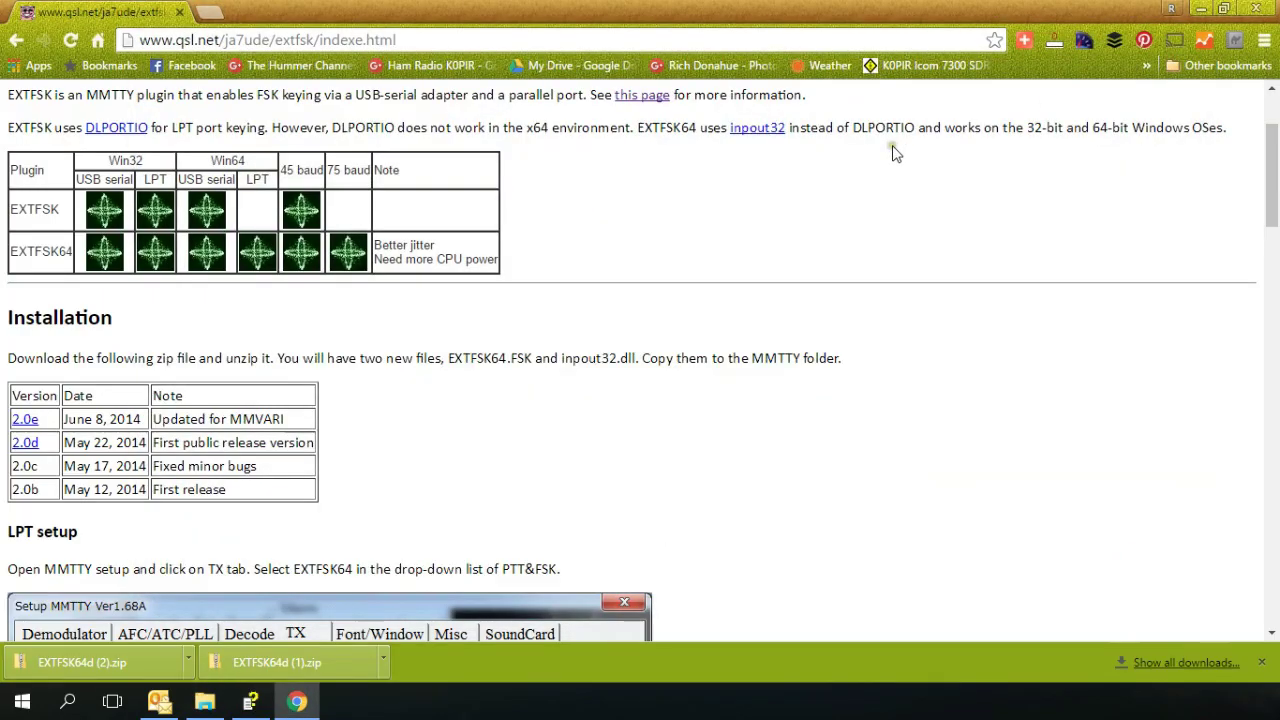
# Minimize the browser and arrange the MMTTY and EXTFSK 2.0d windows side by side on the desktop
pyautogui.click(1200, 10)
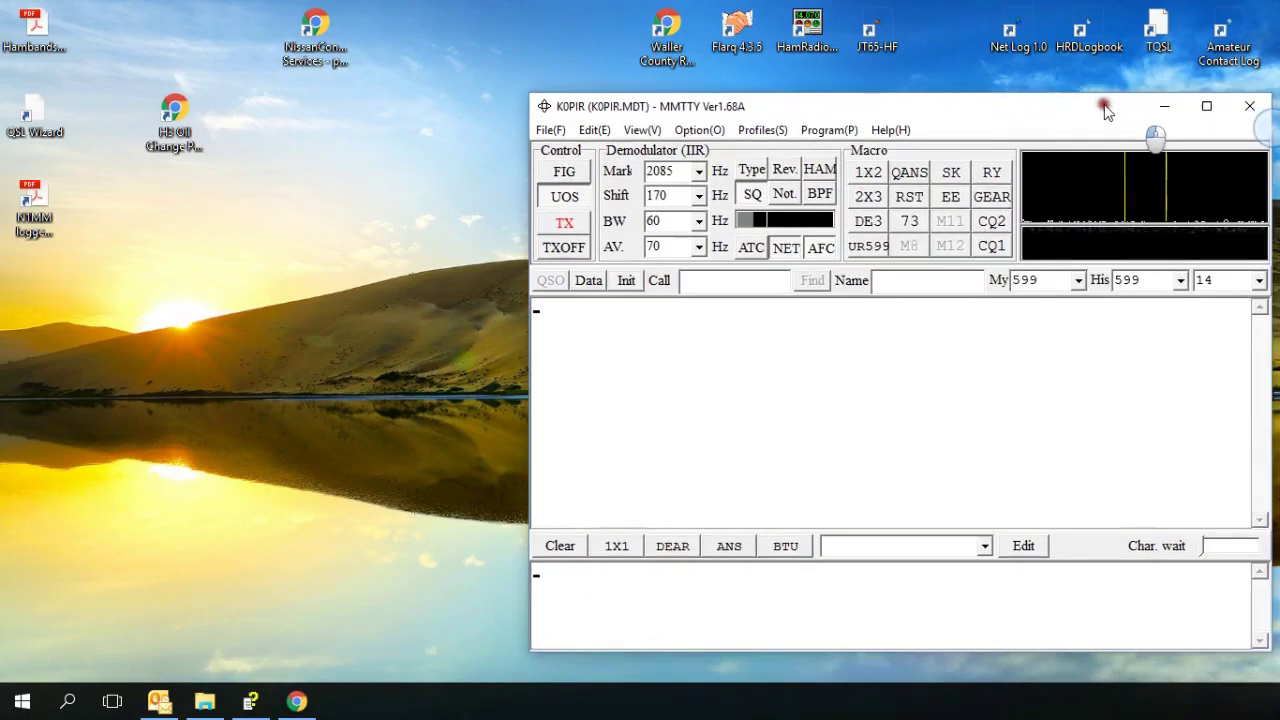
pyautogui.moveTo(1108, 100); pyautogui.dragTo(826, 80)
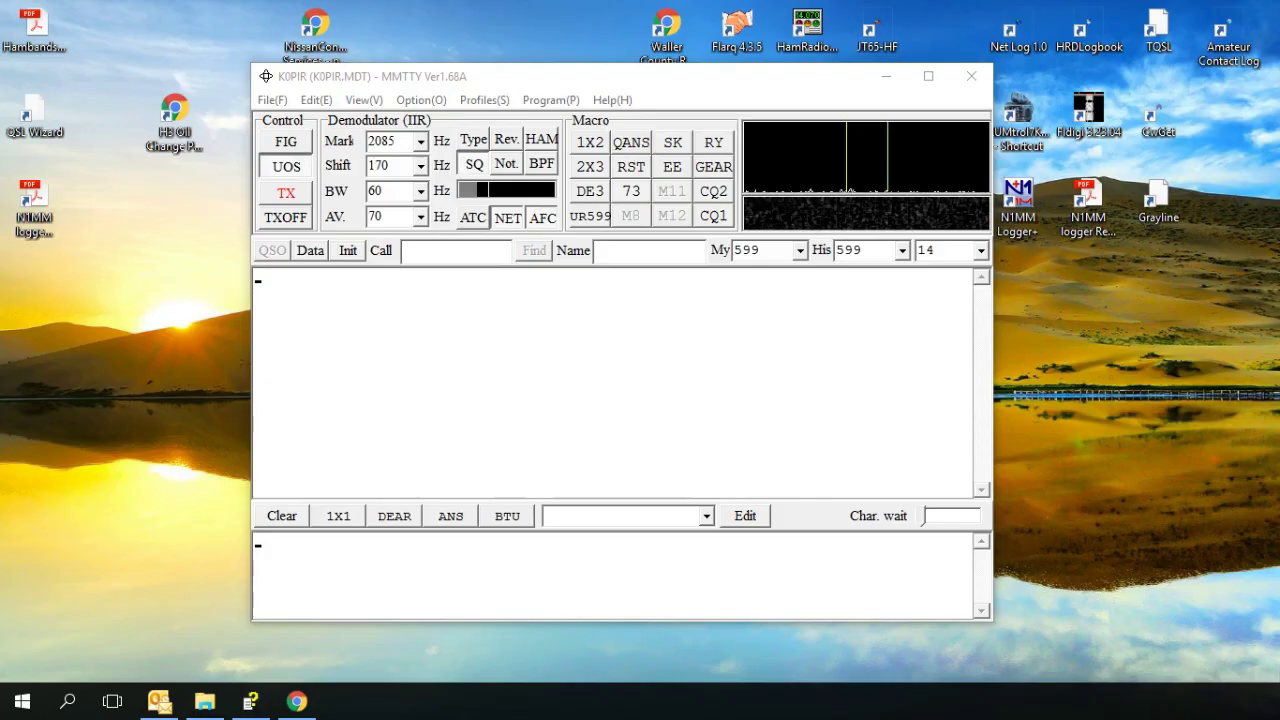
pyautogui.moveTo(1150, 88); pyautogui.dragTo(151, 36)
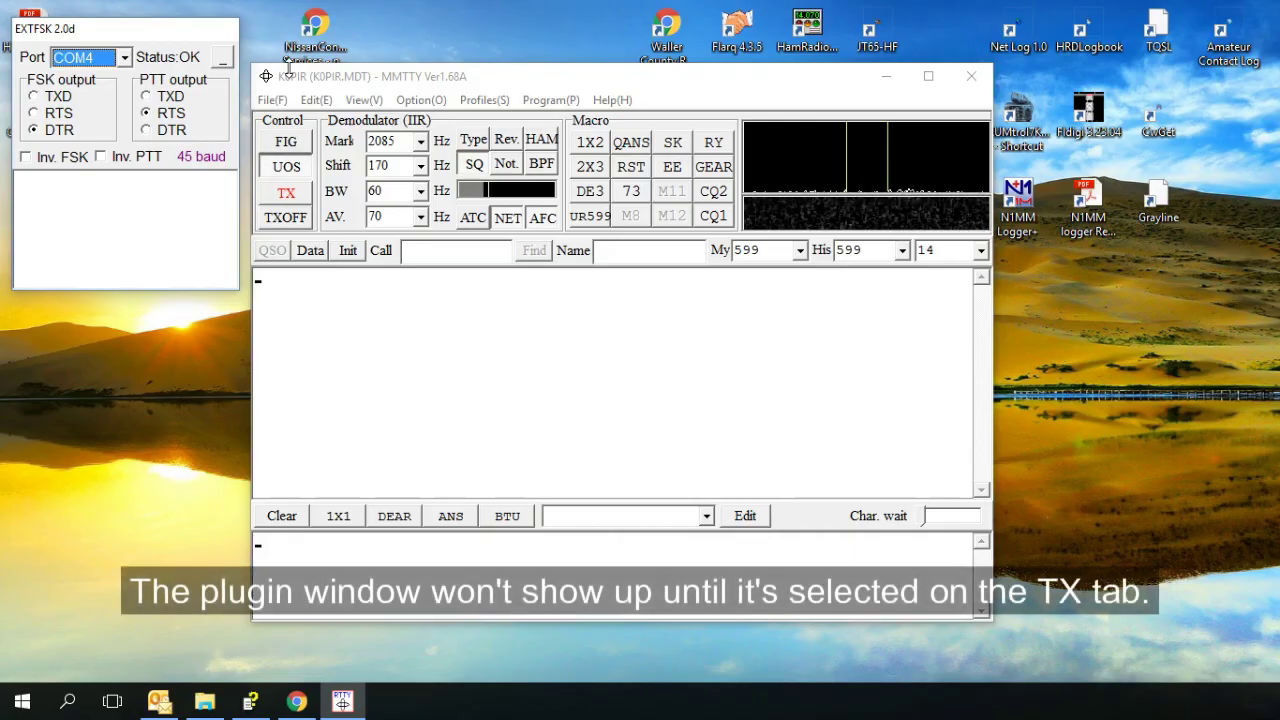
# Open the MMTTY setup and review its Demodulator, AFC/ATC/PLL, Decode and TX settings, including the PTT & FSK port
pyautogui.click(421, 100)
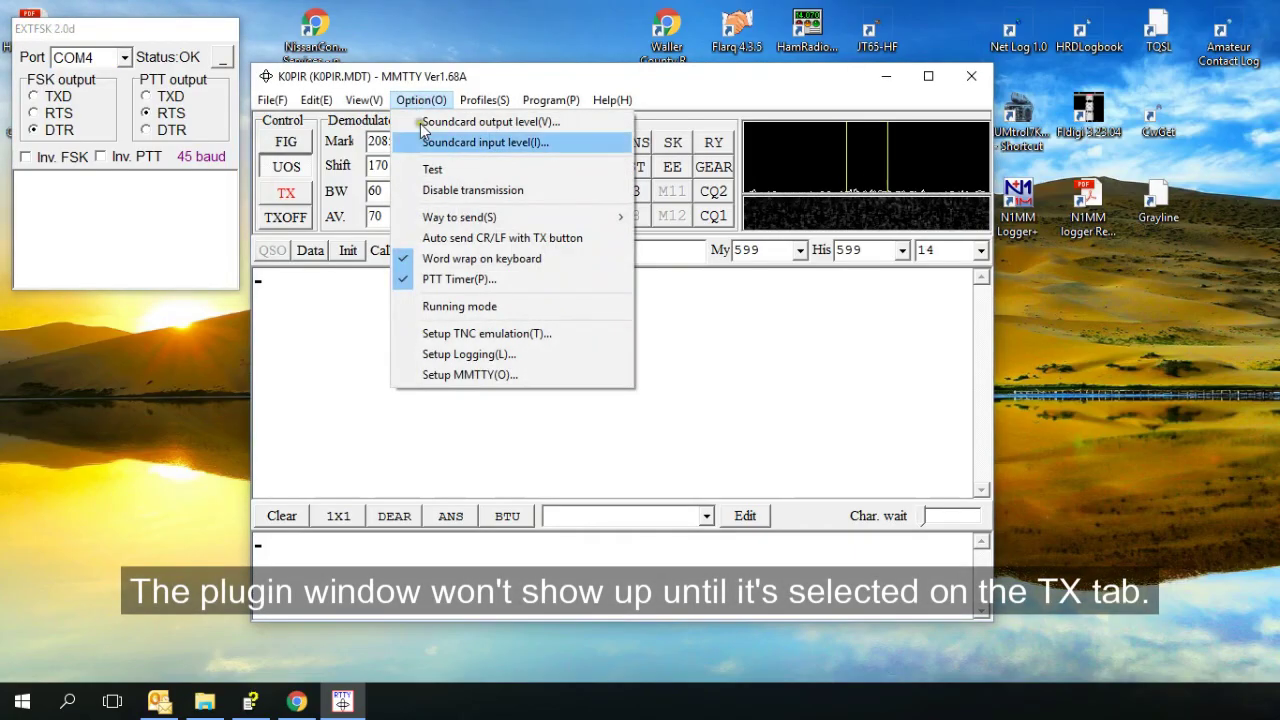
pyautogui.click(445, 378)
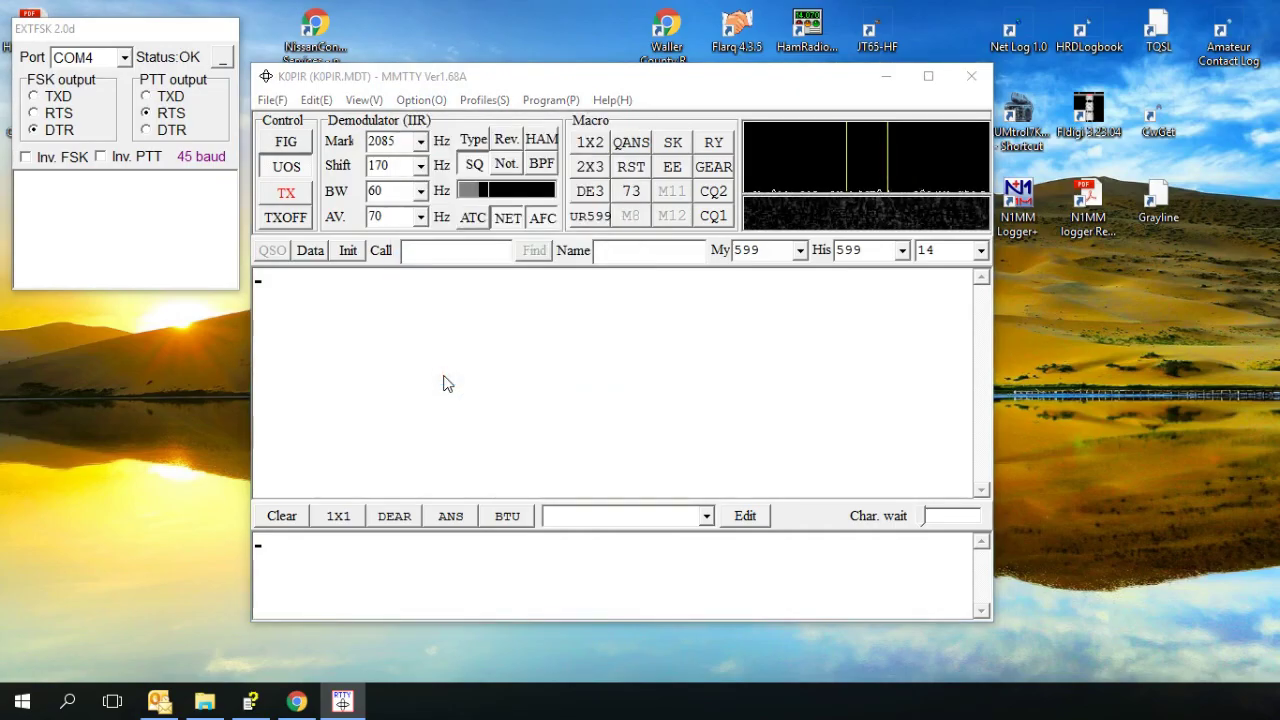
pyautogui.moveTo(1276, 112); pyautogui.dragTo(685, 75)
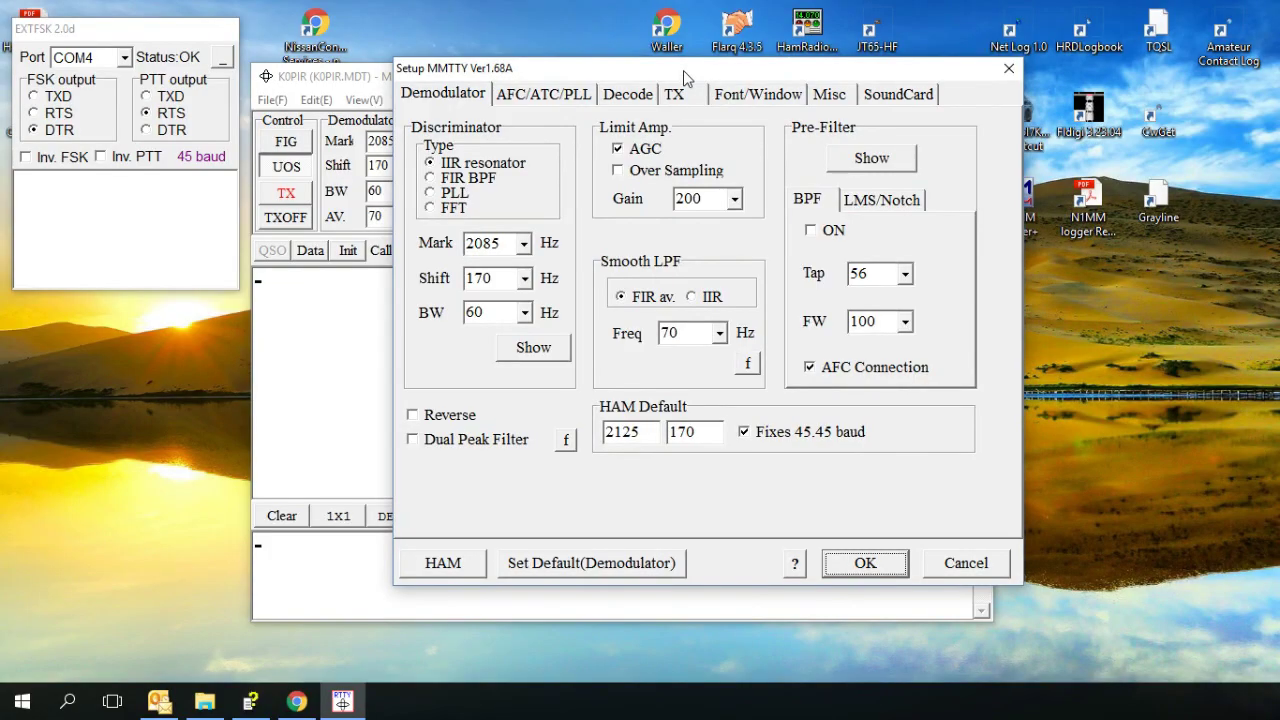
pyautogui.click(552, 96)
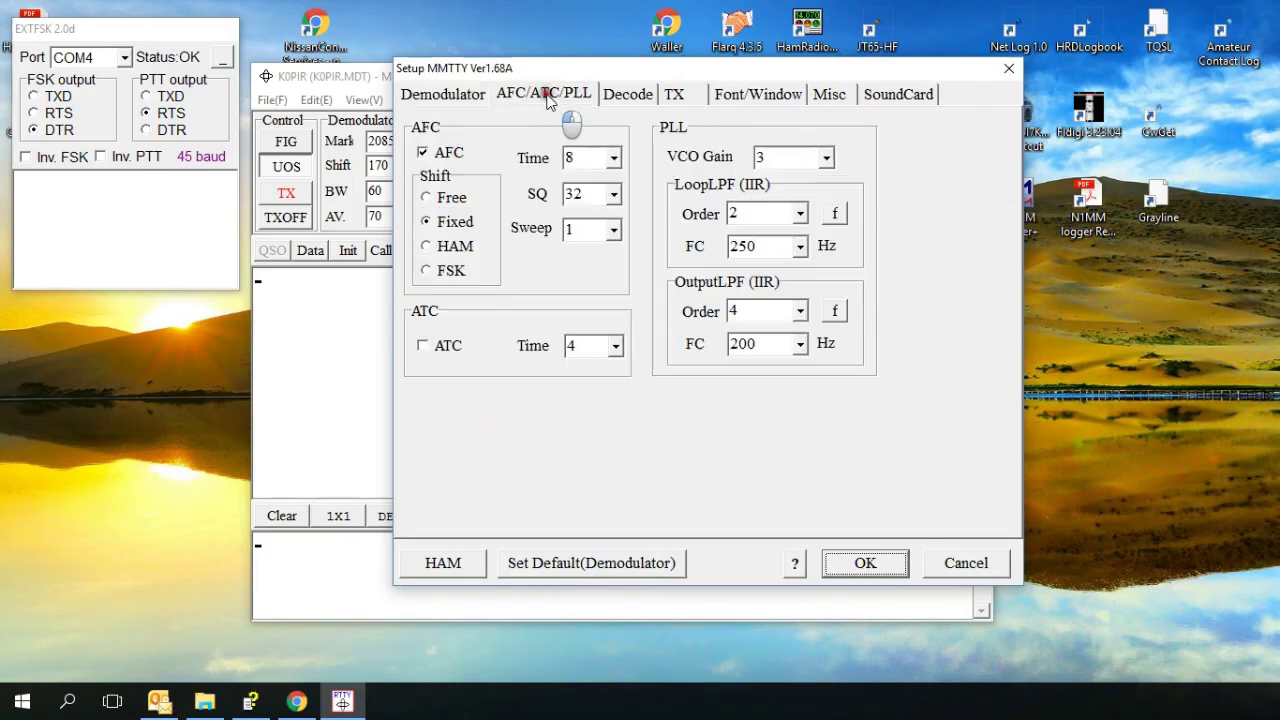
pyautogui.click(630, 97)
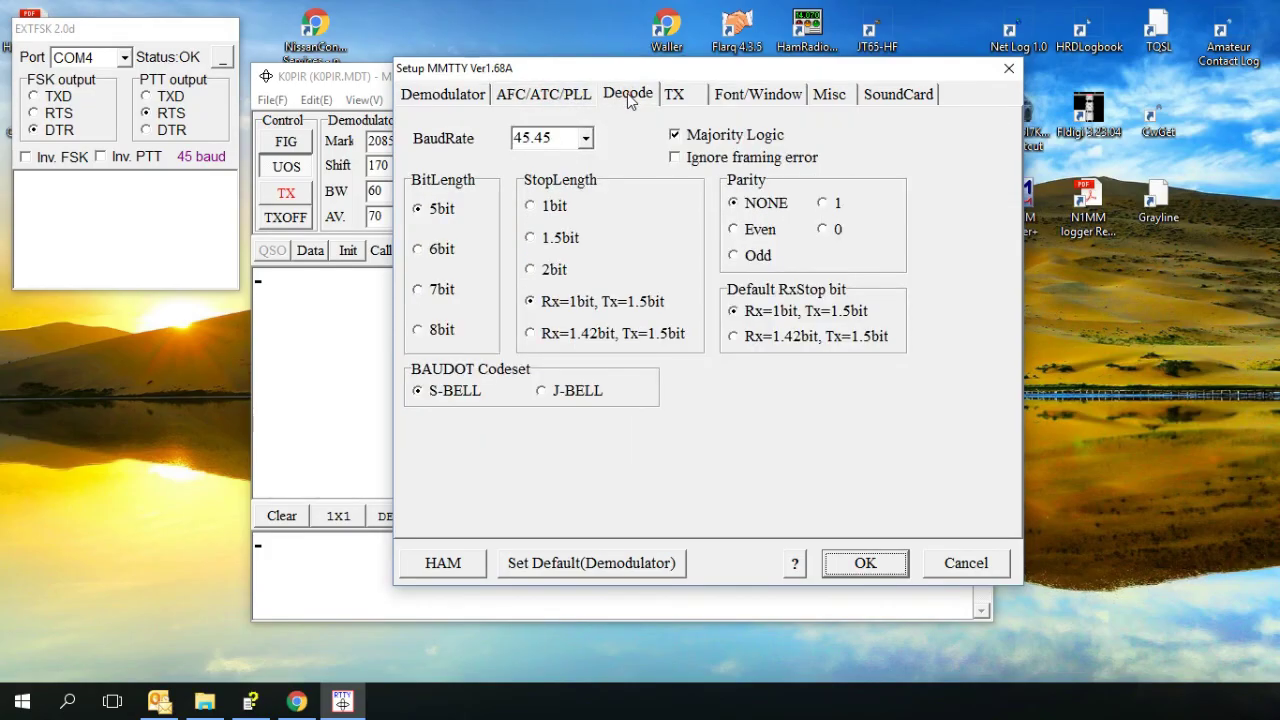
pyautogui.click(688, 97)
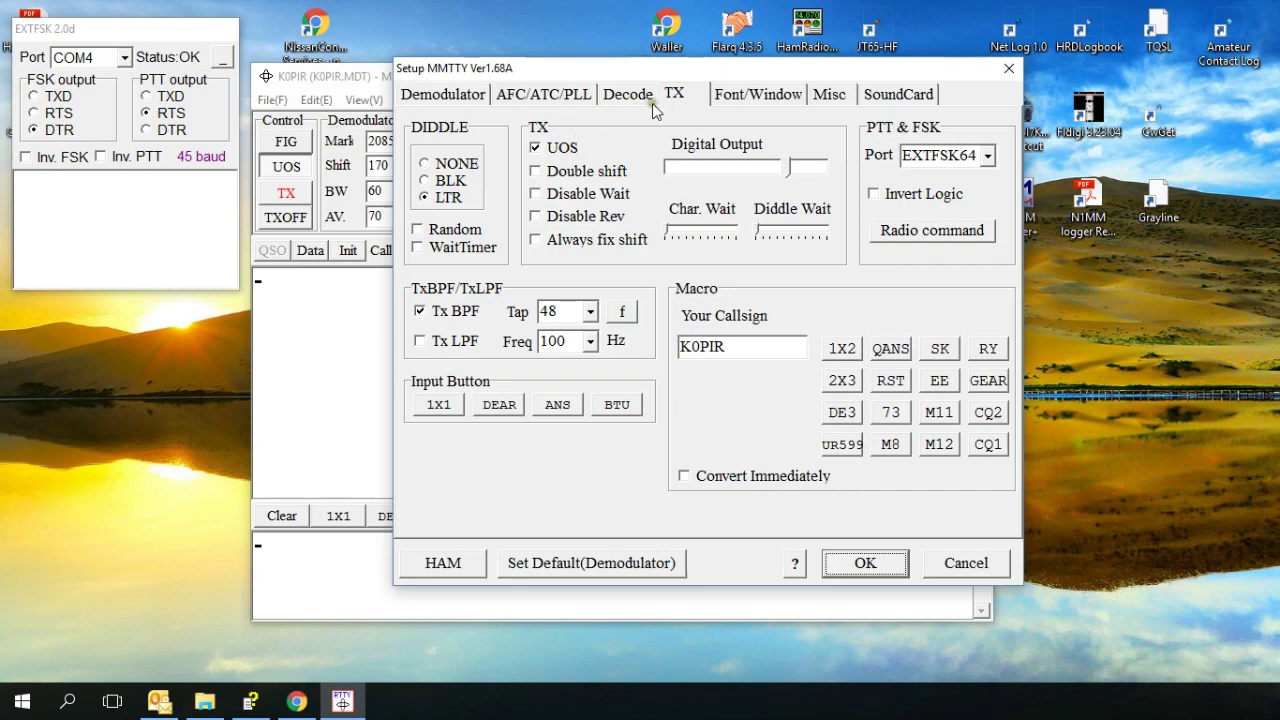
# Check the USB port processing methods in the Misc settings and select COM-TxD(FSK) as the Tx port
pyautogui.click(828, 95)
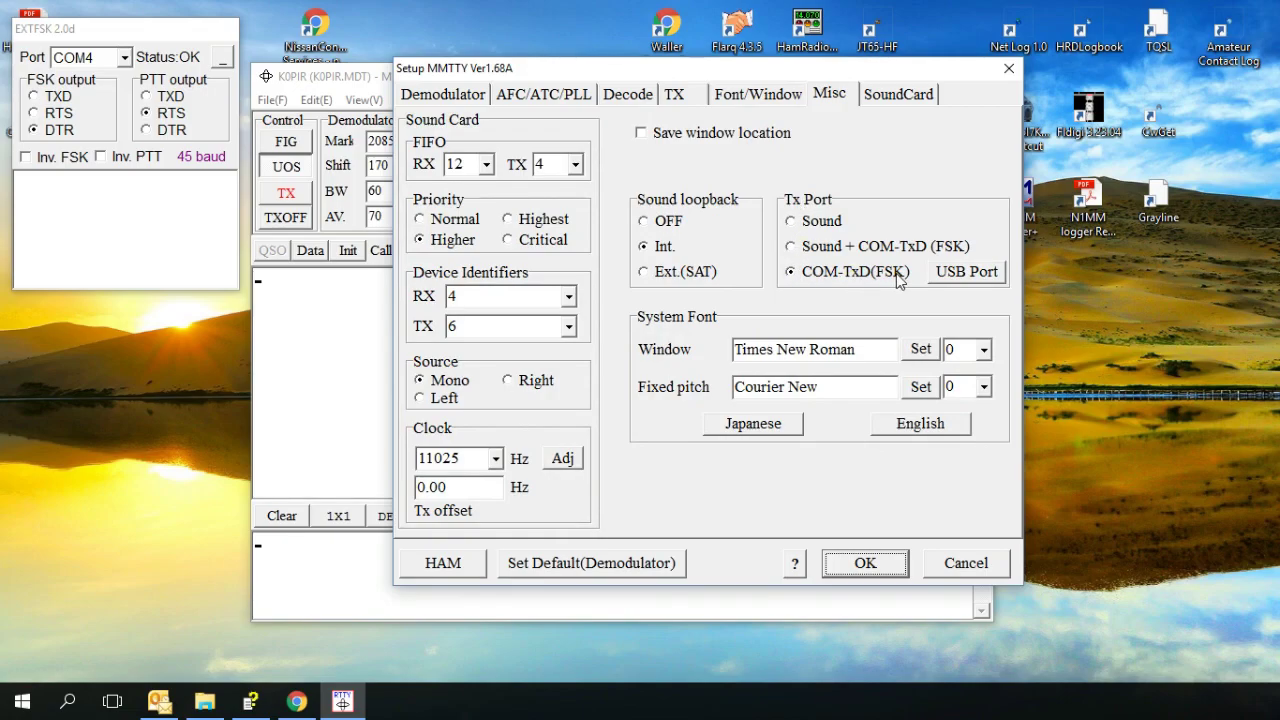
pyautogui.click(979, 279)
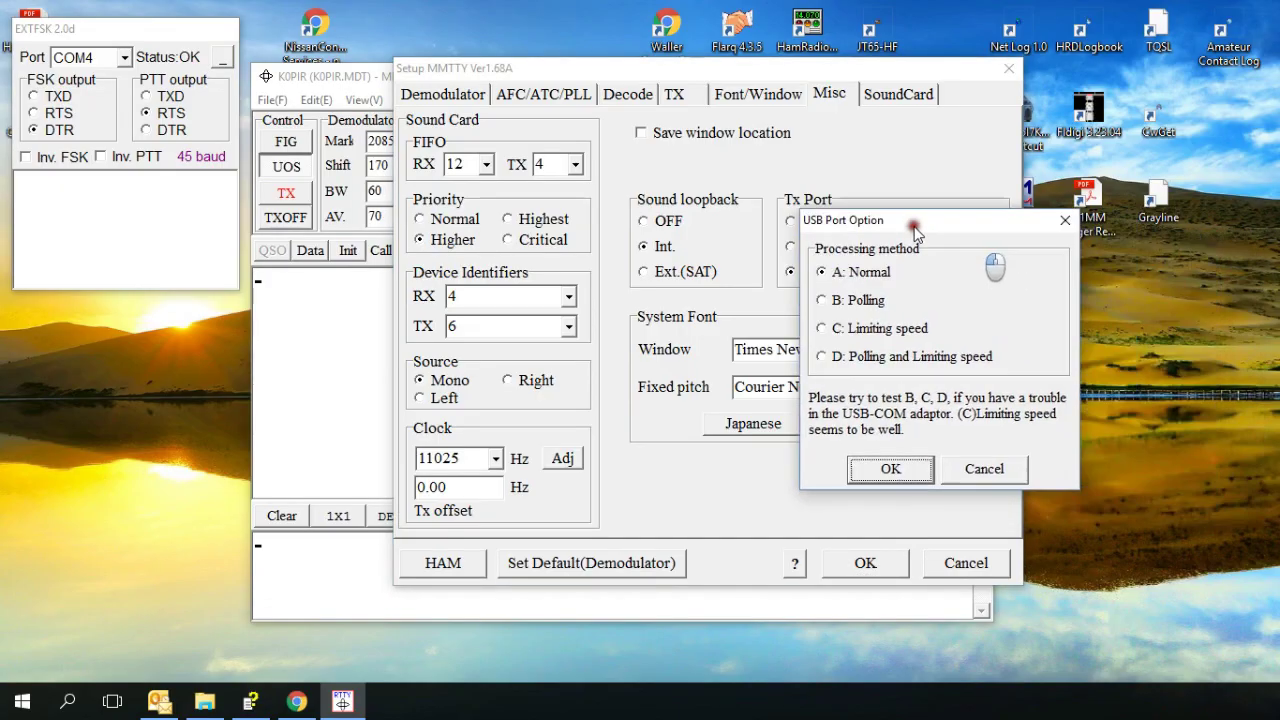
pyautogui.moveTo(897, 220); pyautogui.dragTo(758, 197)
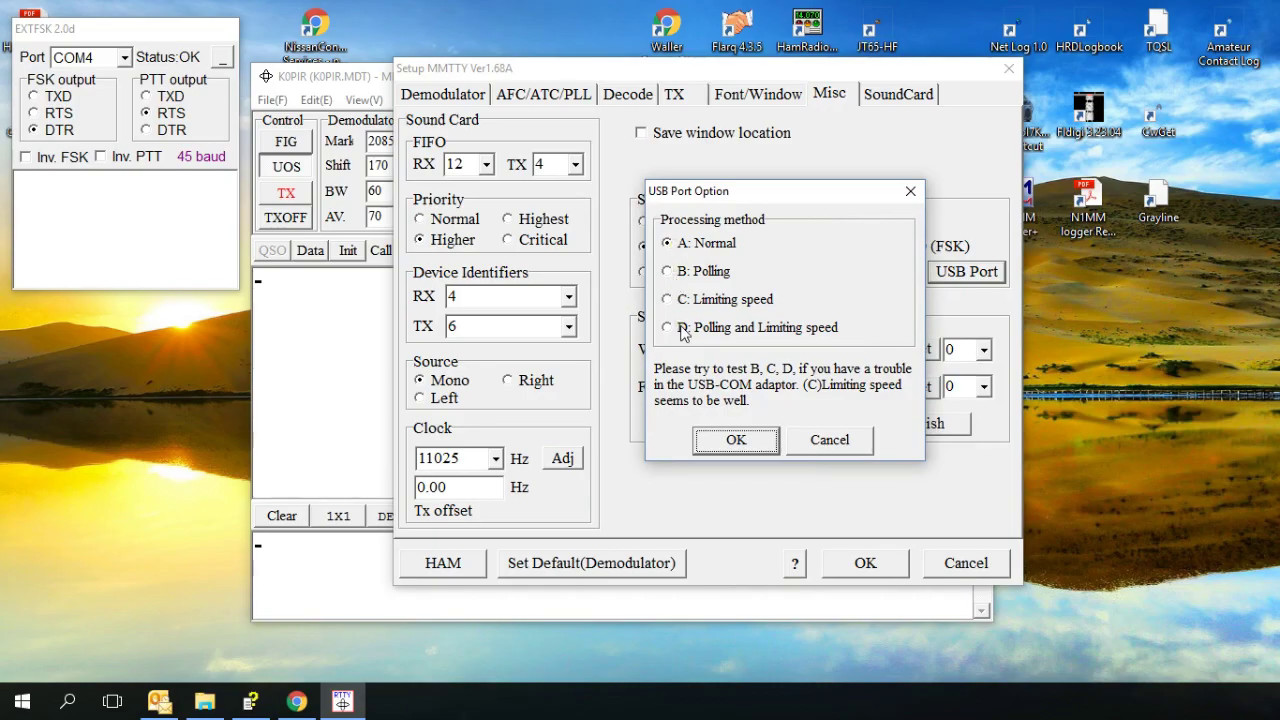
pyautogui.click(806, 442)
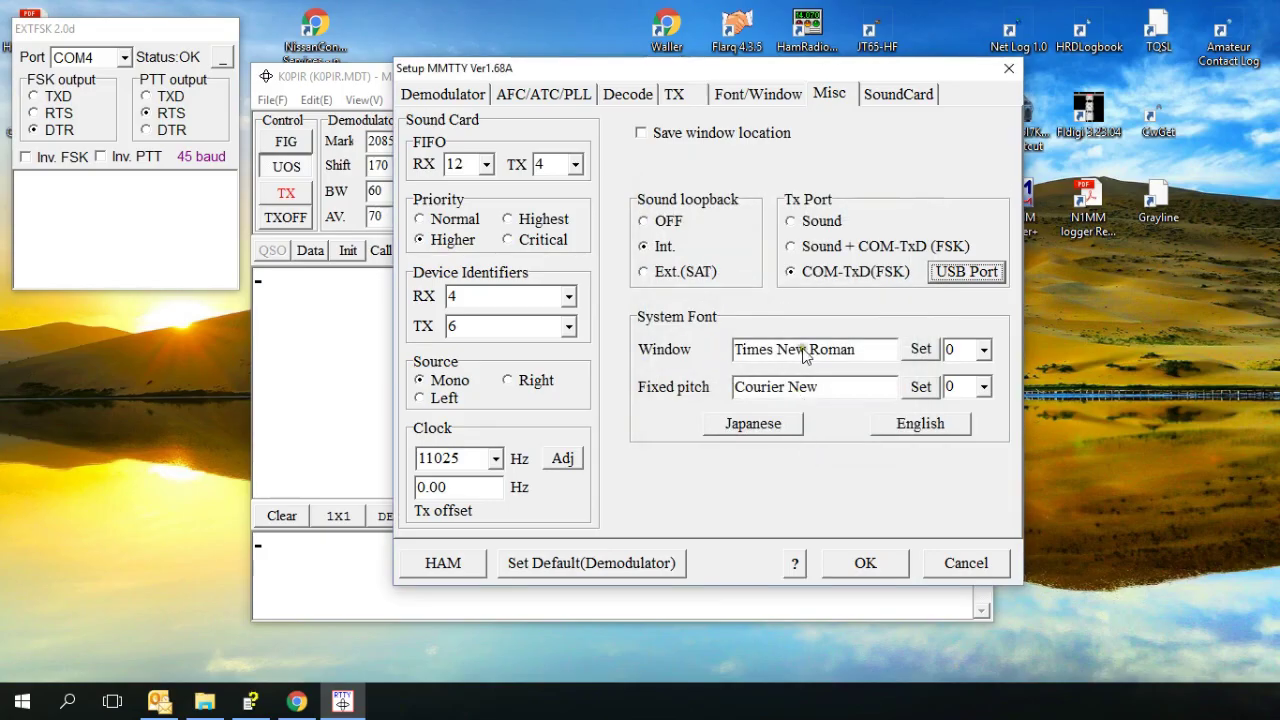
pyautogui.click(791, 272)
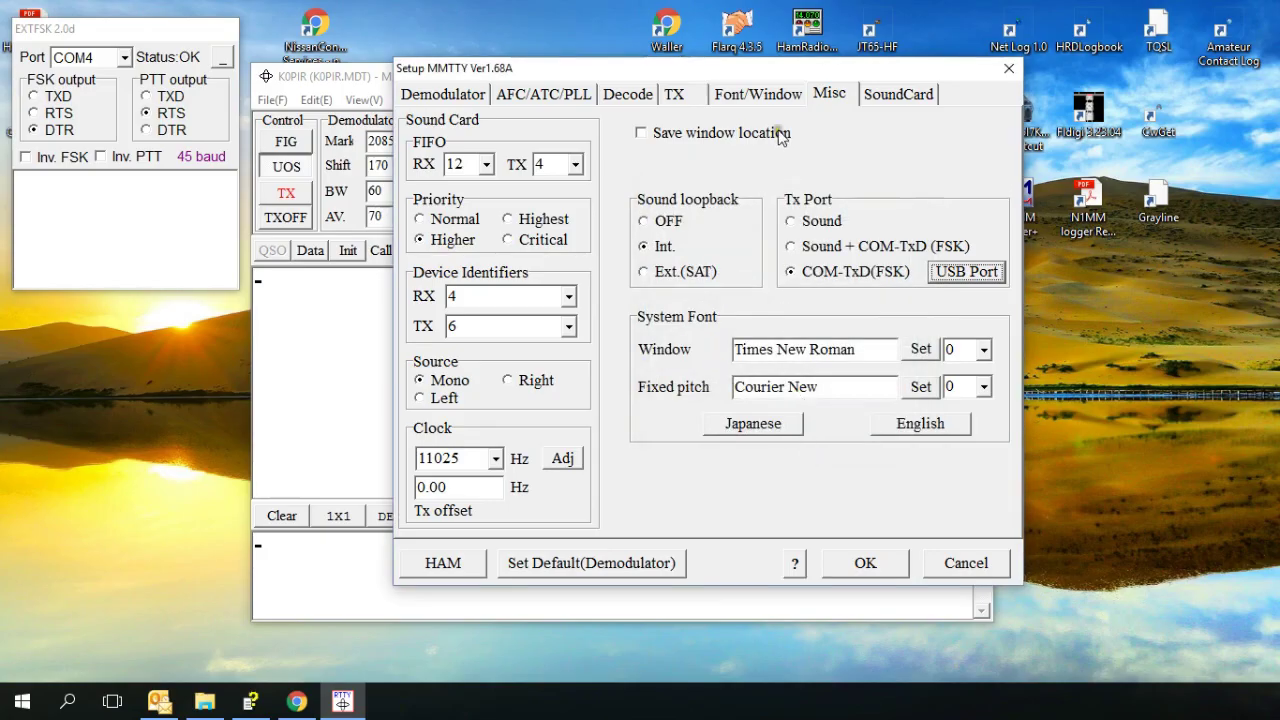
# Review the sound card reception and transmission devices and accept the MMTTY setup, repositioning the main window
pyautogui.click(899, 95)
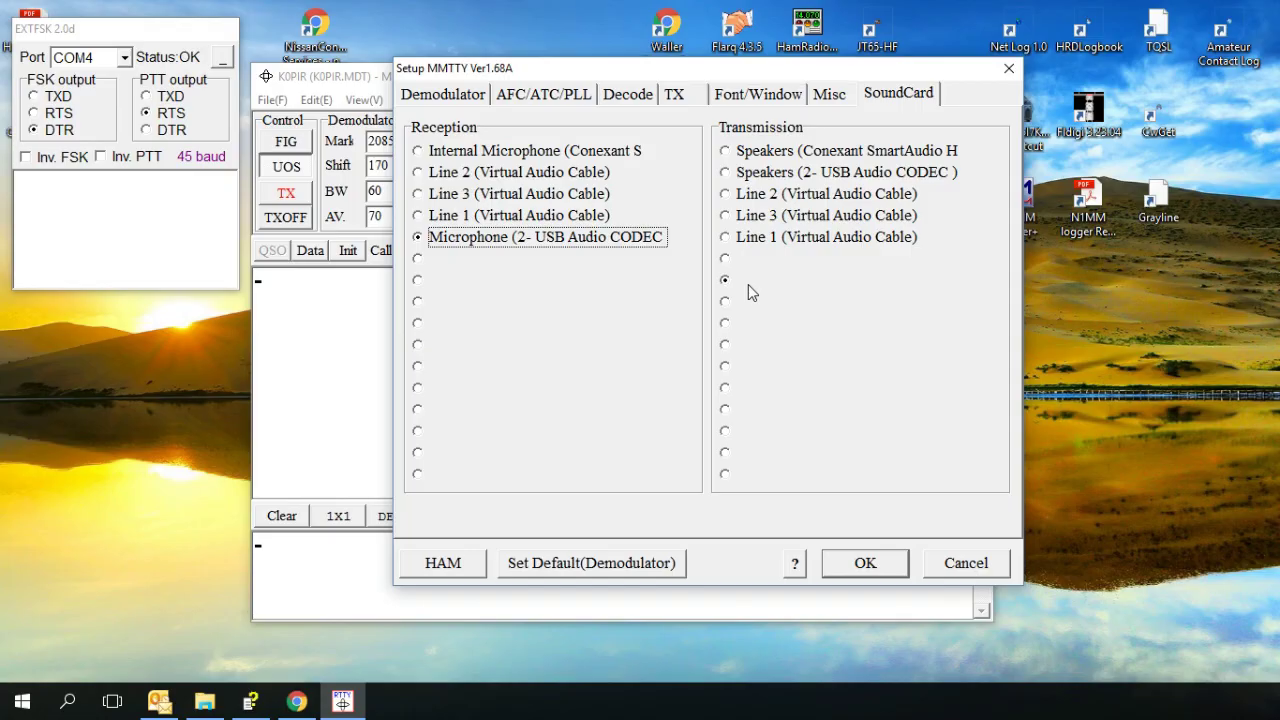
pyautogui.click(882, 567)
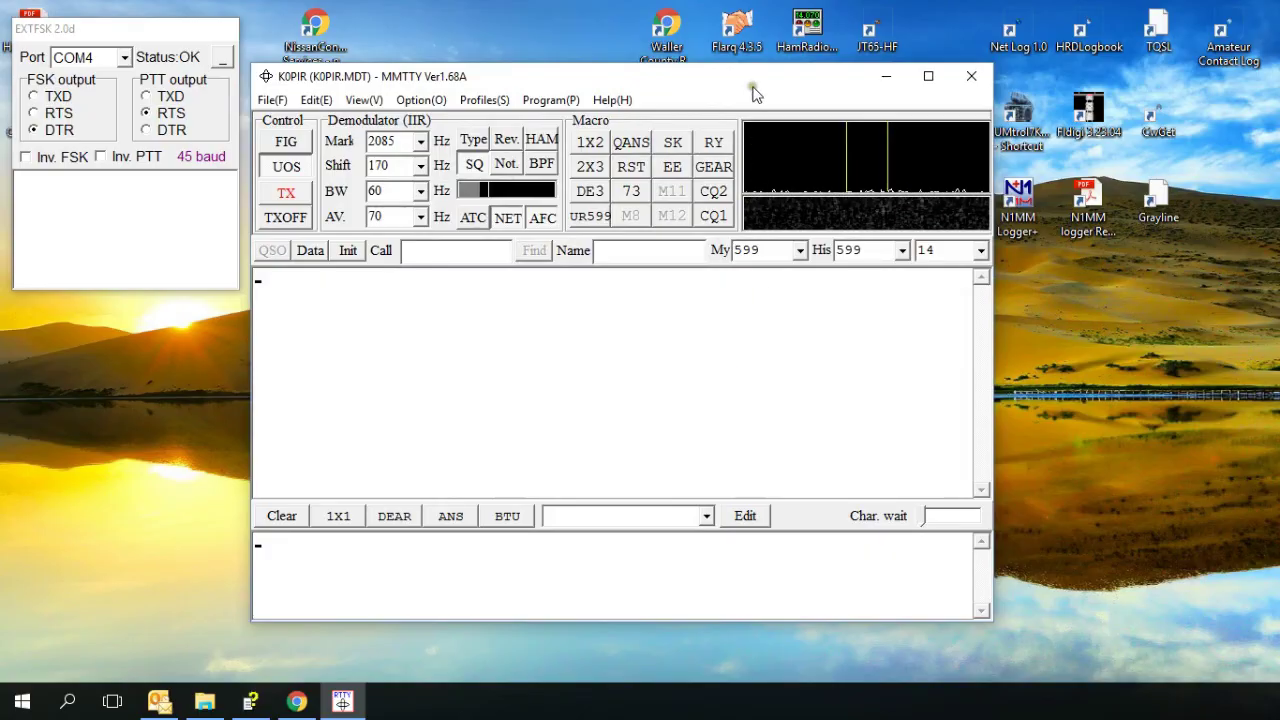
pyautogui.moveTo(753, 89); pyautogui.dragTo(759, 44)
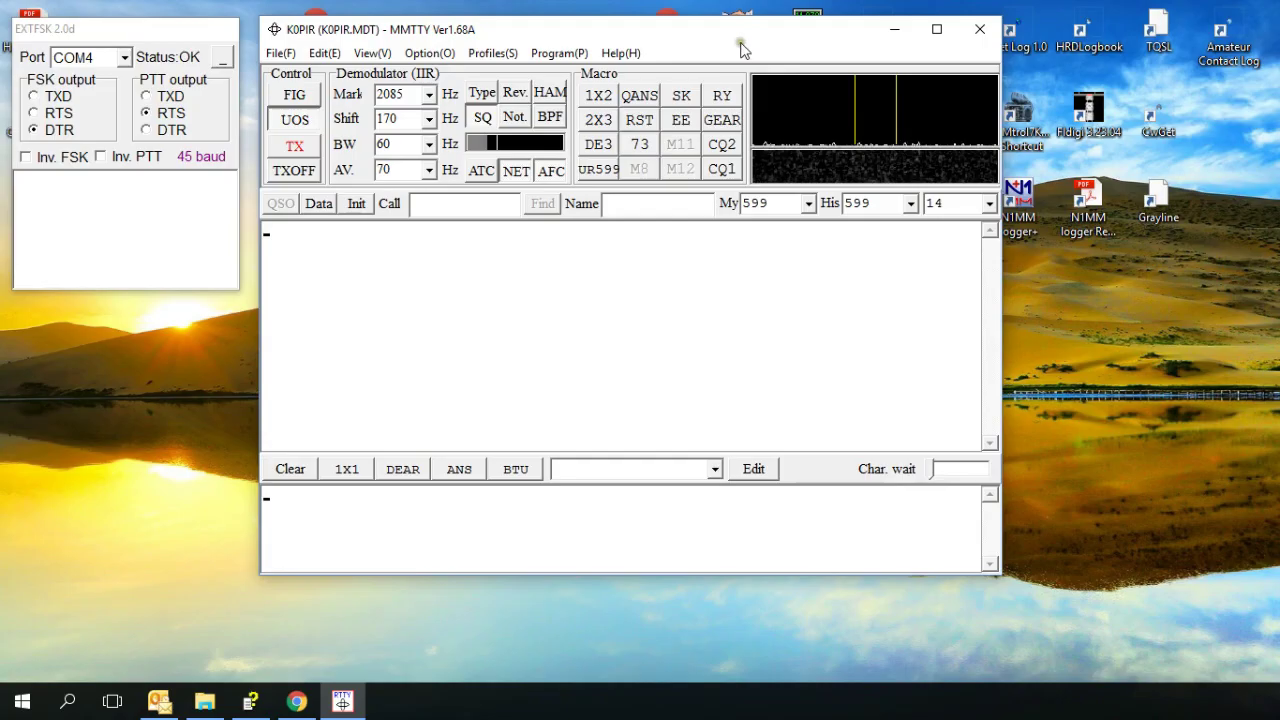
# Test FSK transmission in MMTTY by sending the 1X2 and 2X3 macros, and exit MMTTY
pyautogui.click(598, 100)
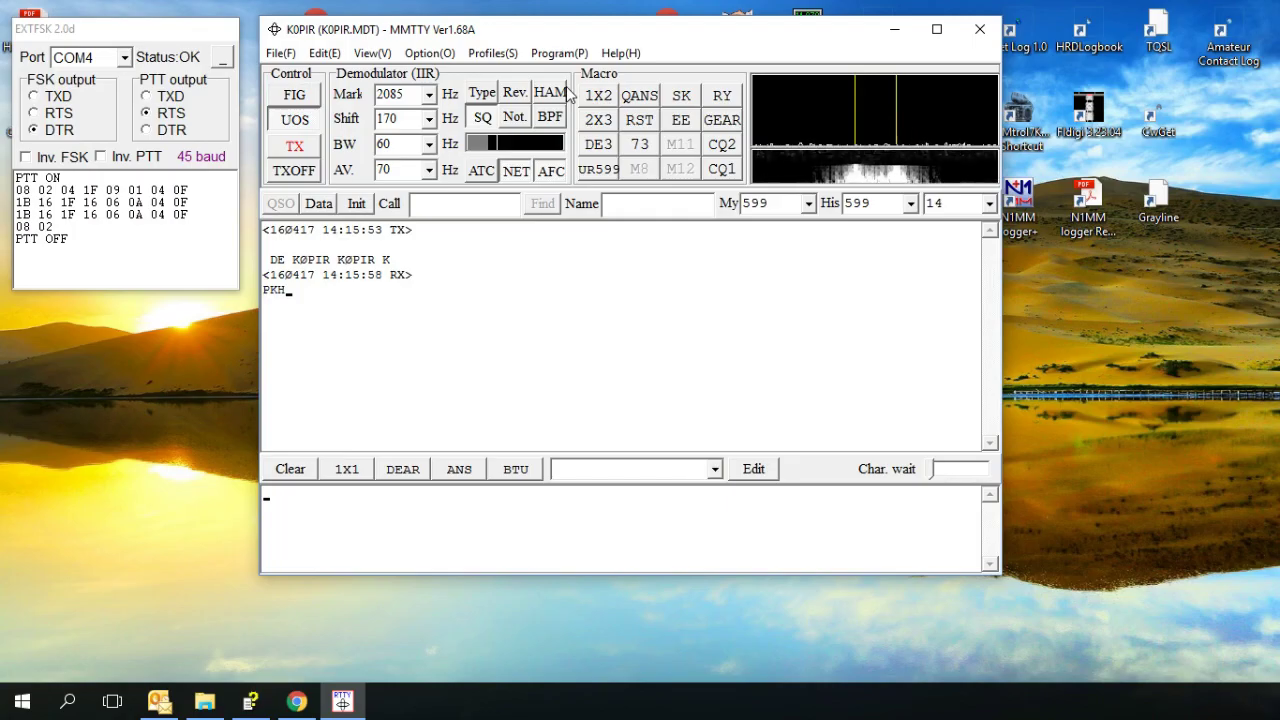
pyautogui.click(603, 122)
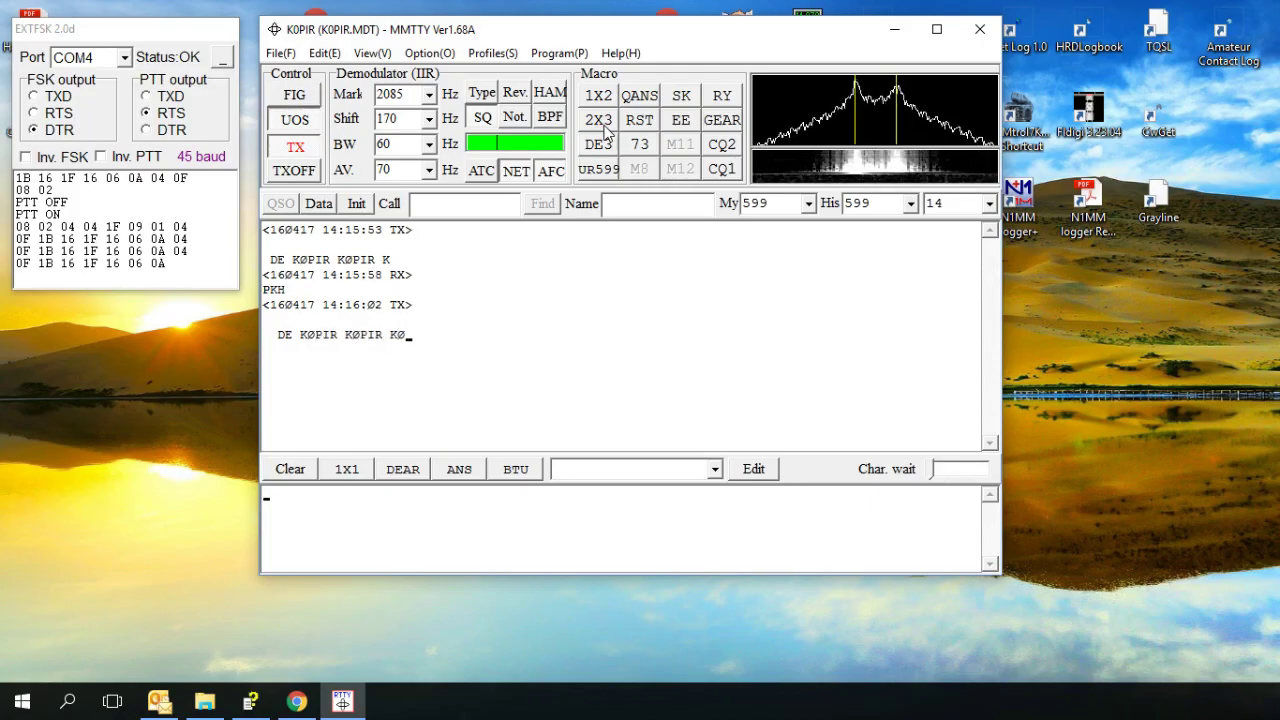
pyautogui.click(282, 54)
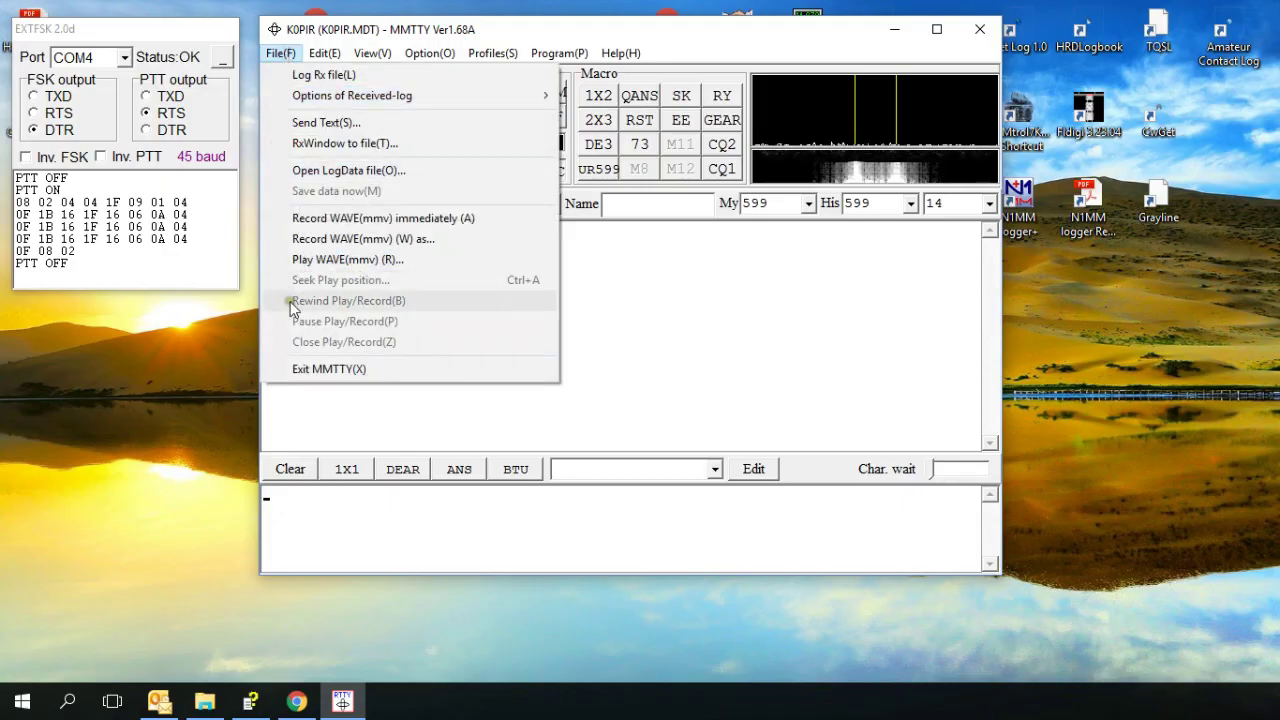
pyautogui.click(318, 369)
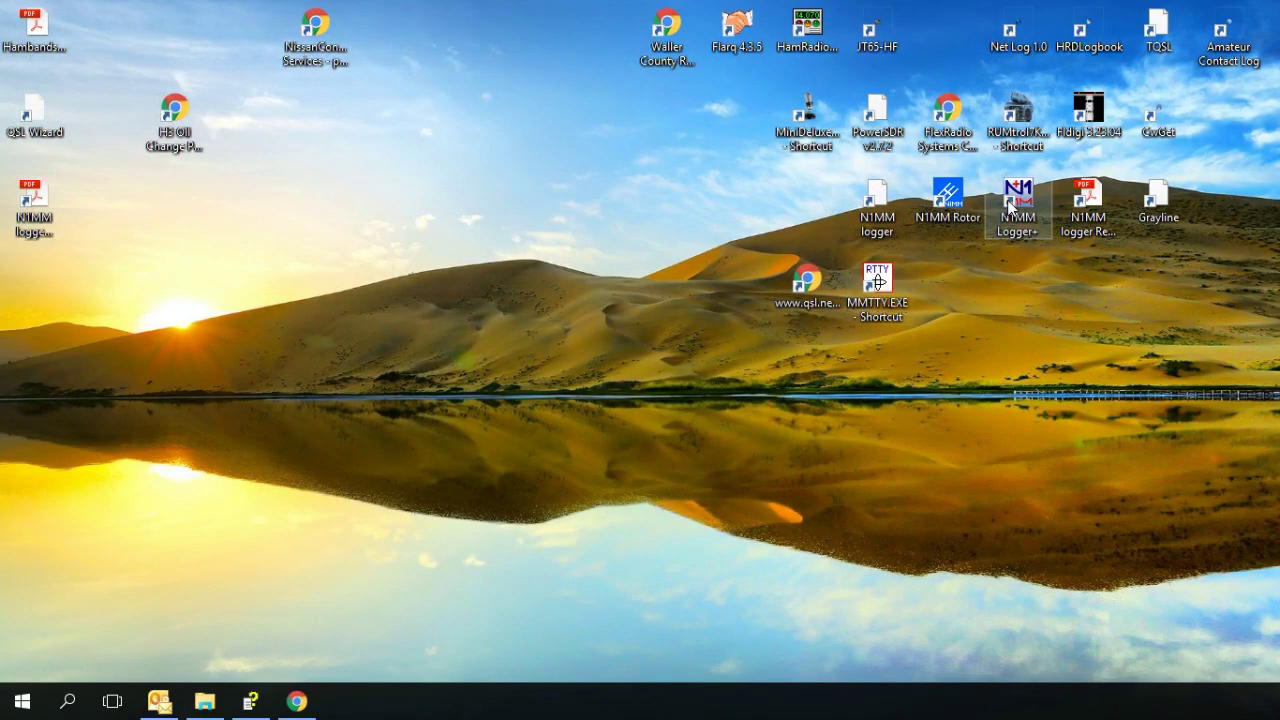
# Launch N1MM Logger+ and test RTTY transmission with the F6 own-call-sign macro and the F1 S&P CQ macro
pyautogui.doubleClick(1012, 205)
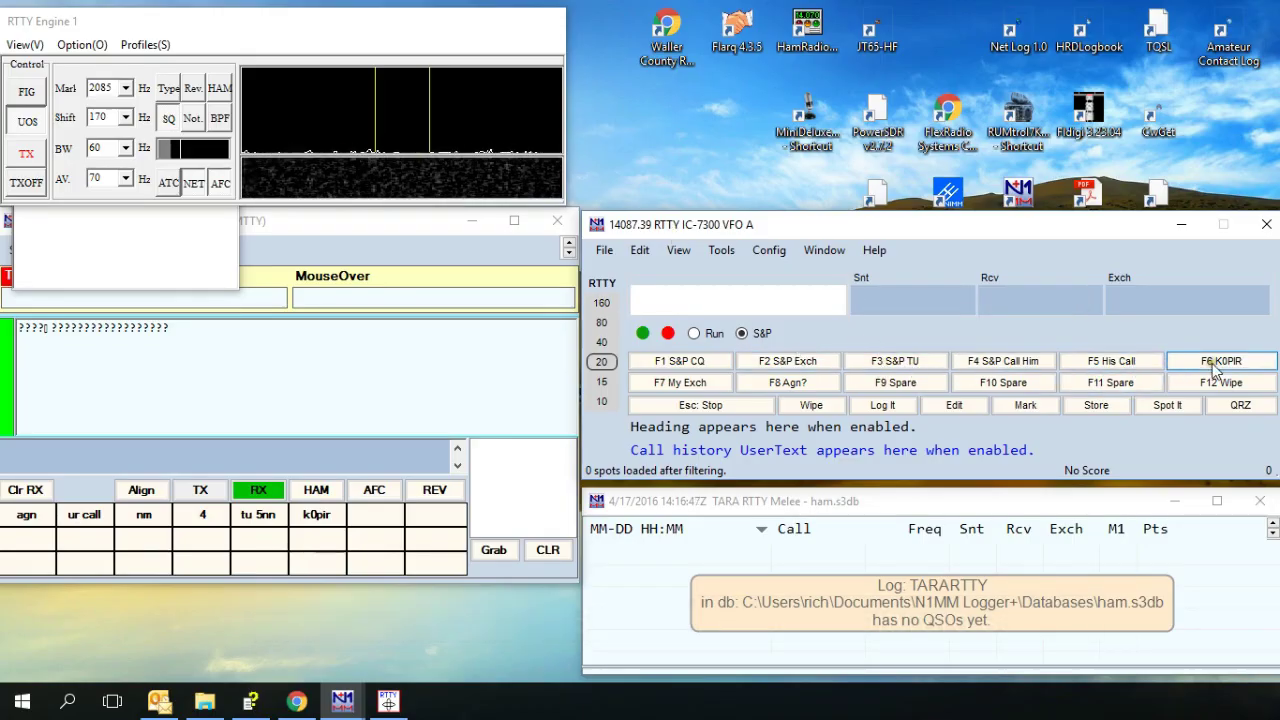
pyautogui.click(1216, 364)
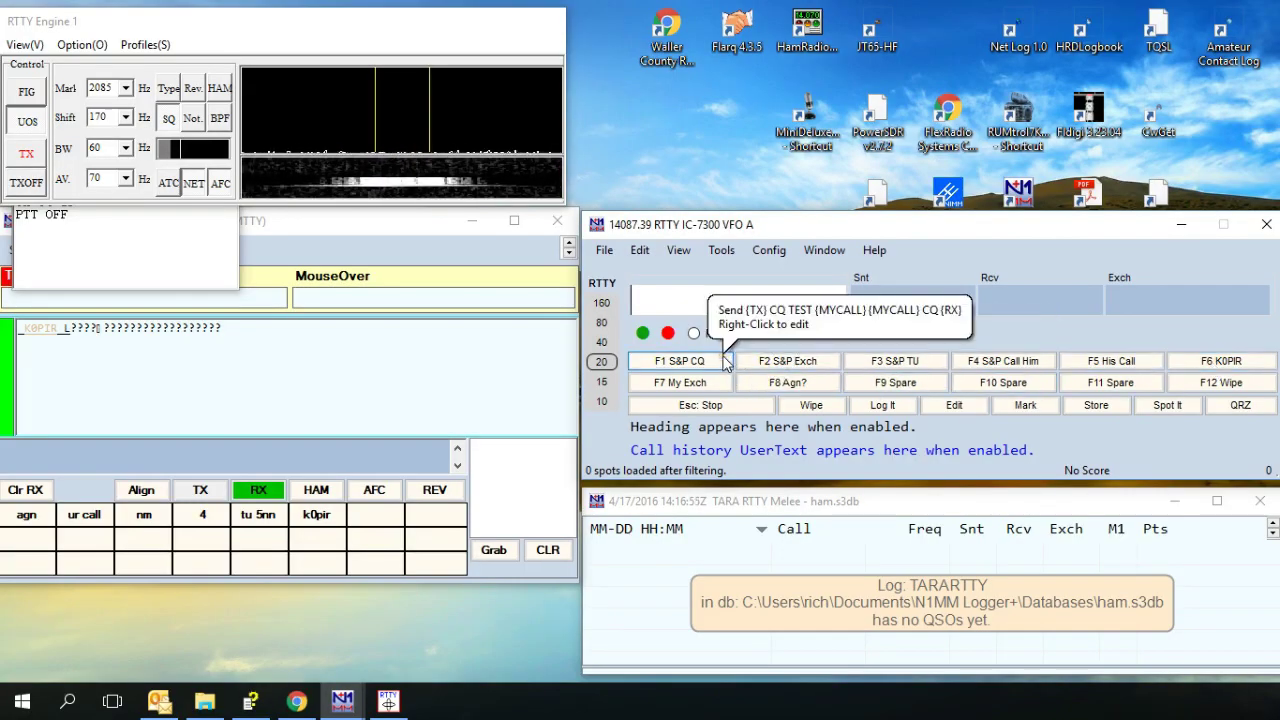
pyautogui.click(728, 364)
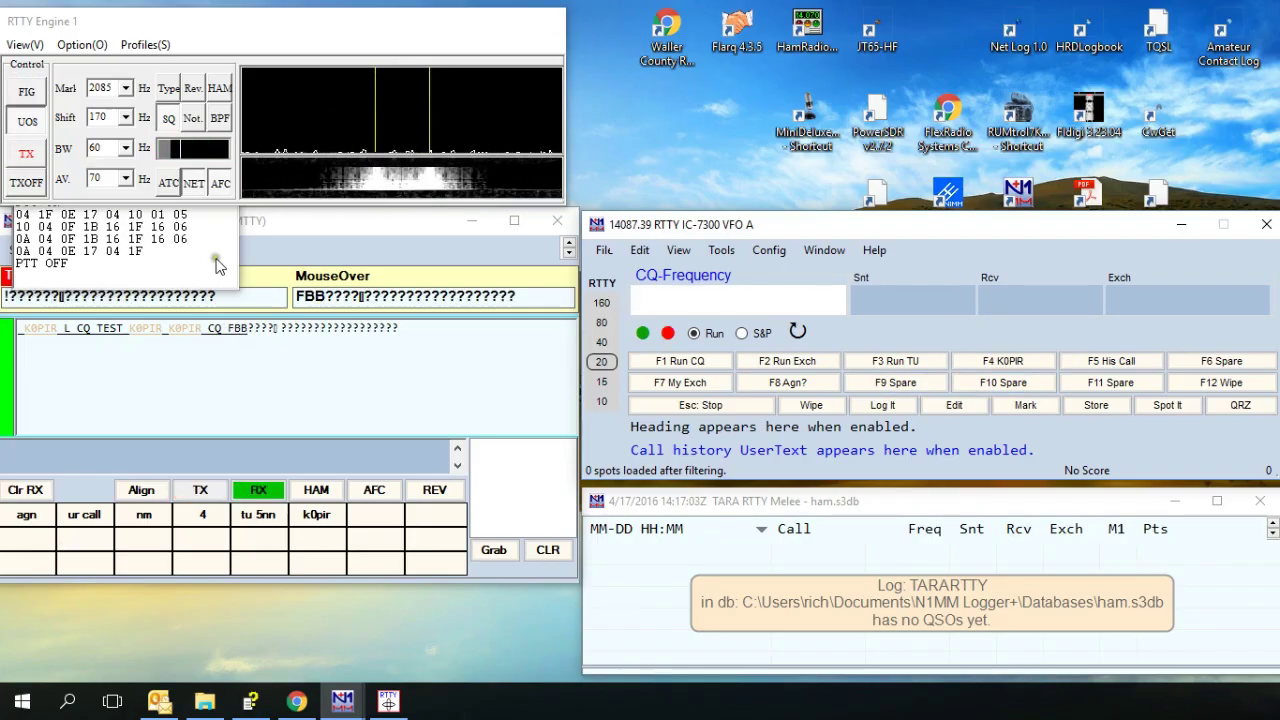
# Move the RTTY Engine window clear of the EXTFSK 2.0d window and transmit the Run CQ and My Exch macros
pyautogui.click(308, 236)
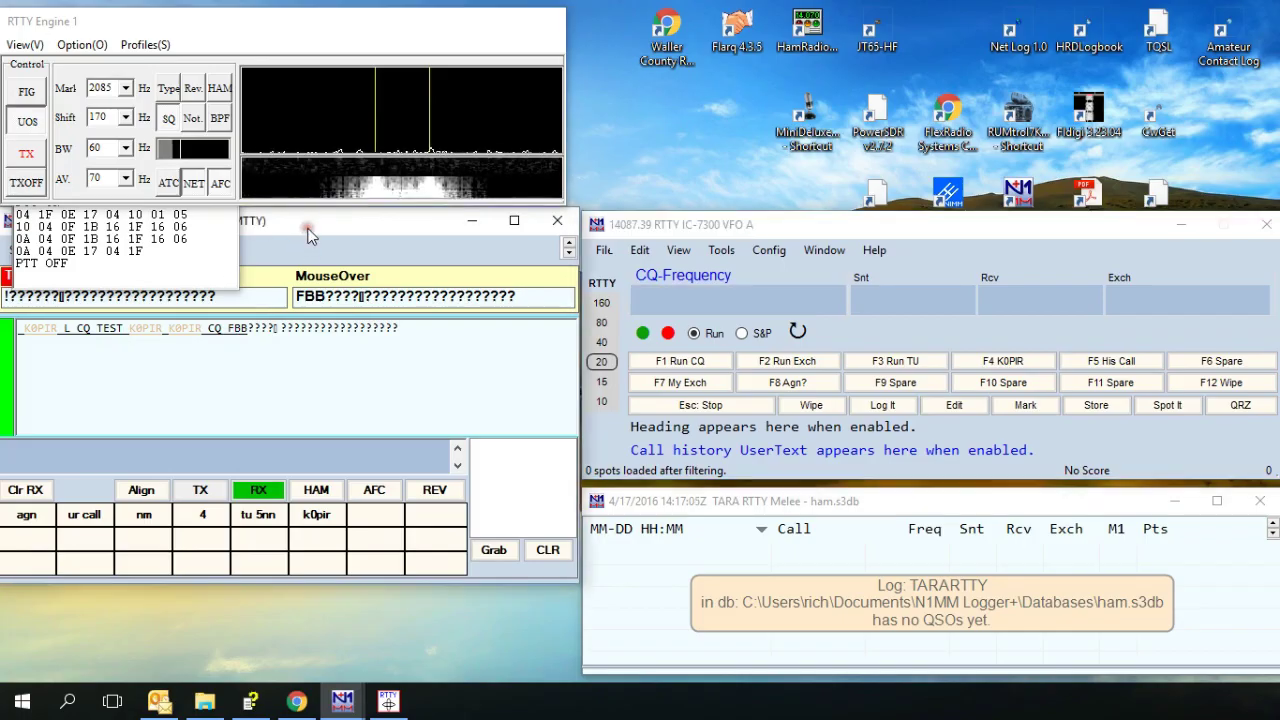
pyautogui.moveTo(343, 36); pyautogui.dragTo(584, 40)
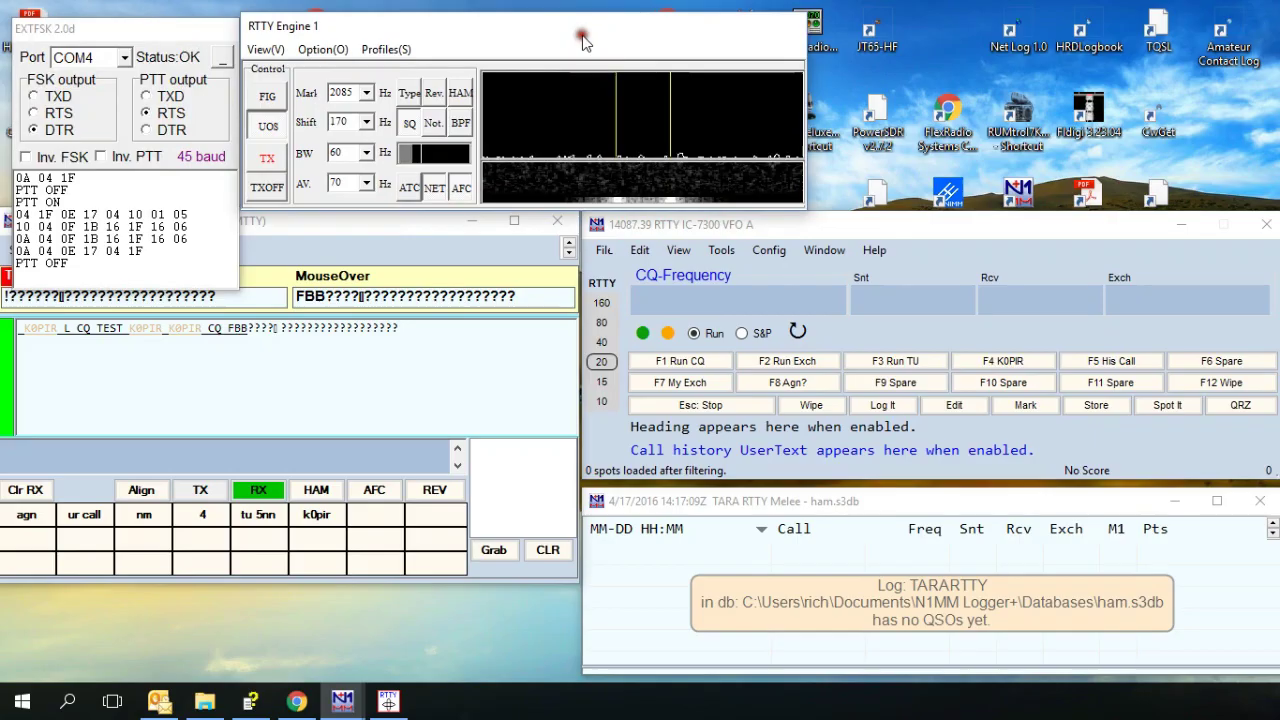
pyautogui.click(624, 240)
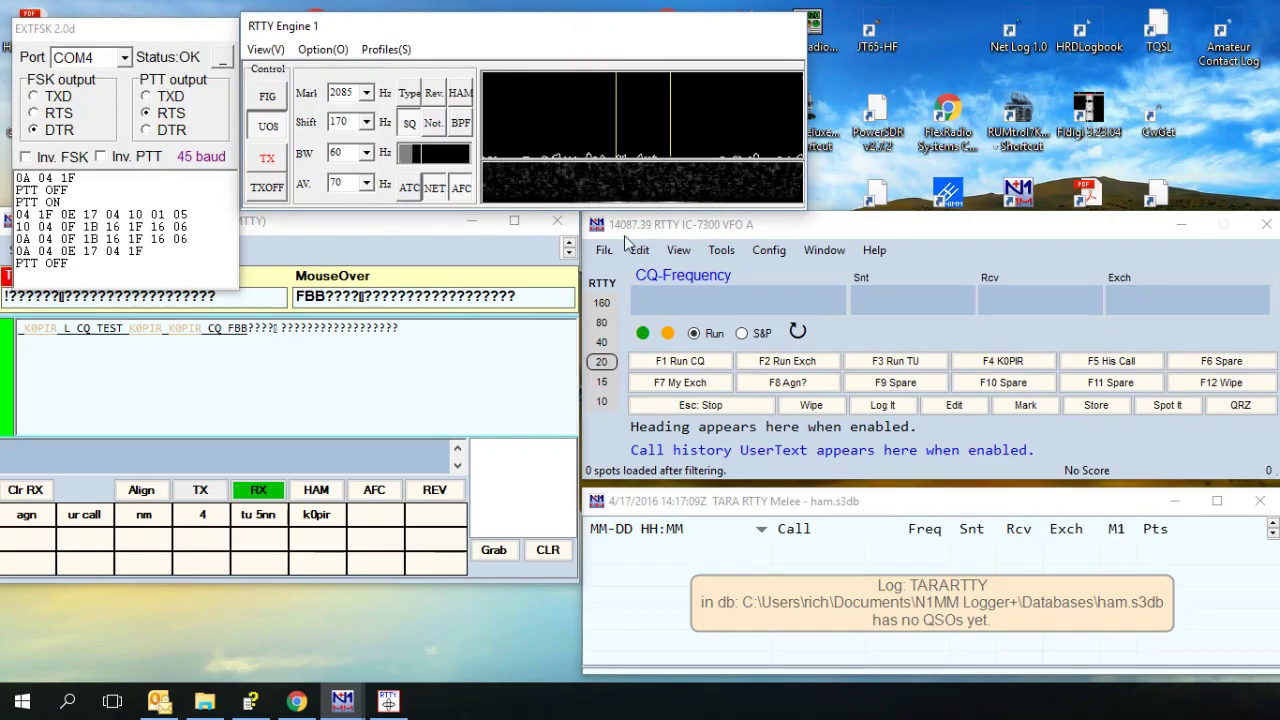
pyautogui.click(713, 370)
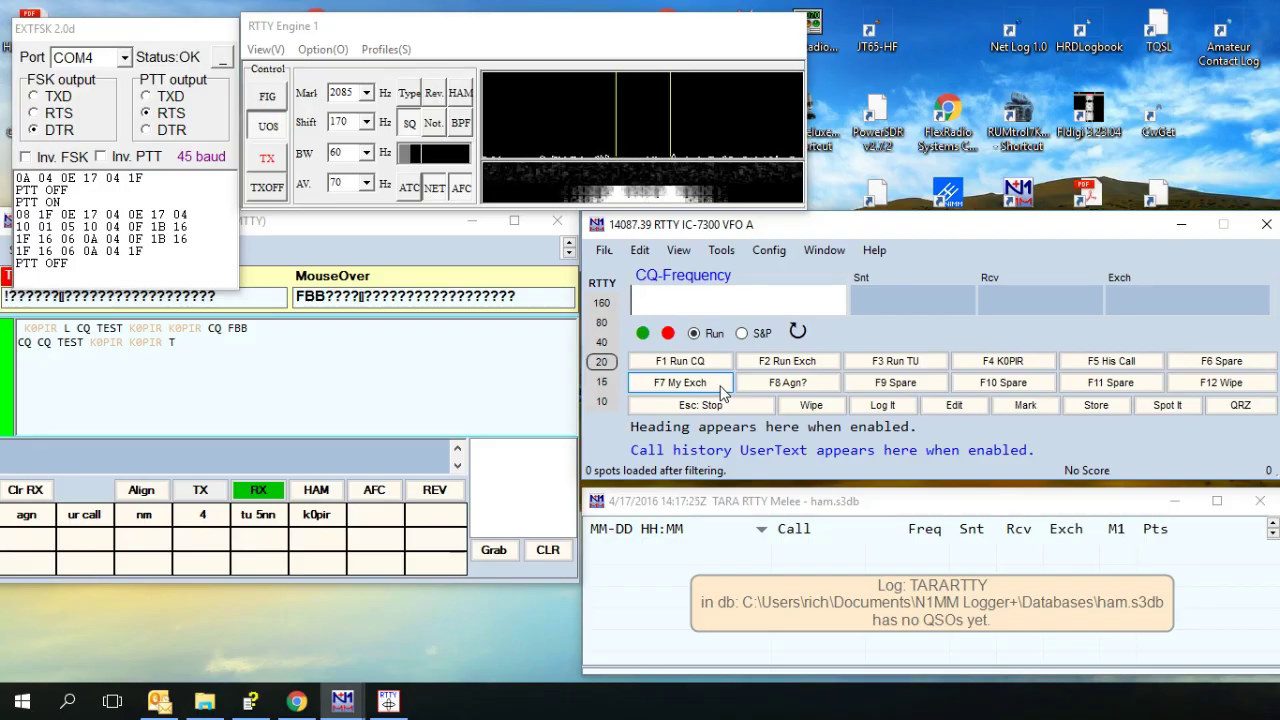
pyautogui.press('F1')
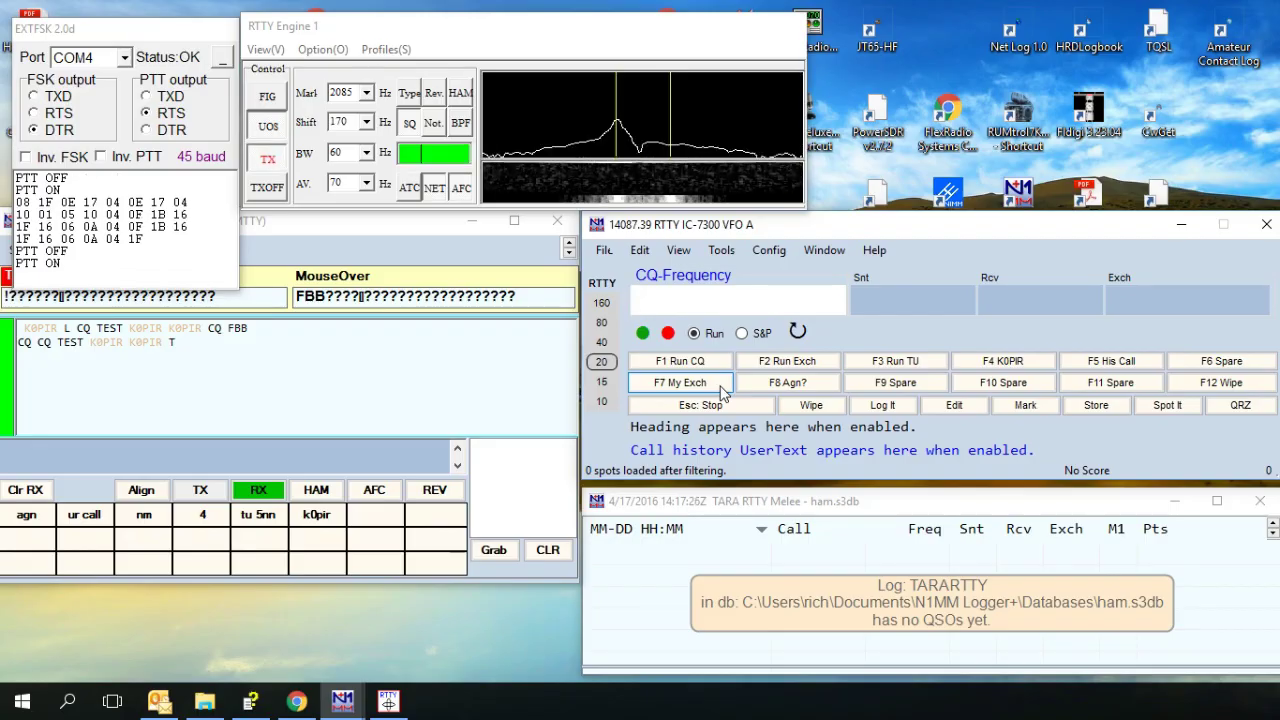